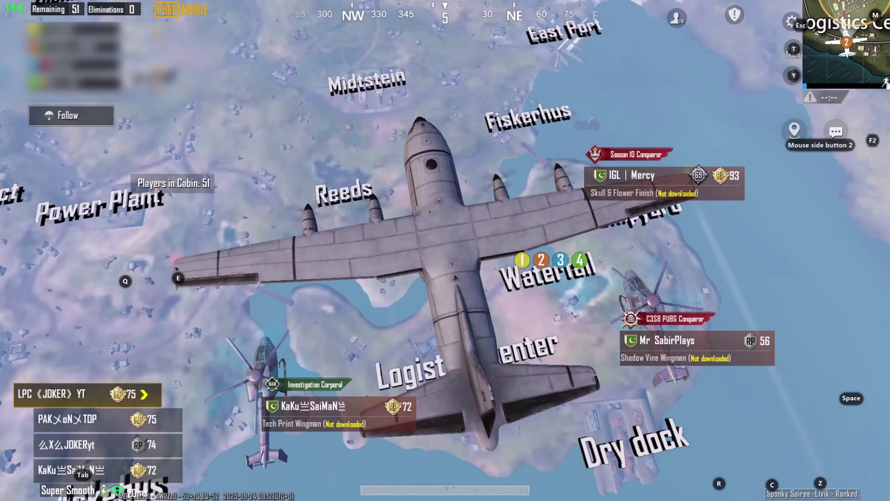
Step: Jump from the plane over Livik, steer the dive down to land, and loot a Smoke Grenade and an UZI
{"action": "key", "text": "f"}
{"action": "key", "text": "w"}
{"action": "key", "text": "a"}
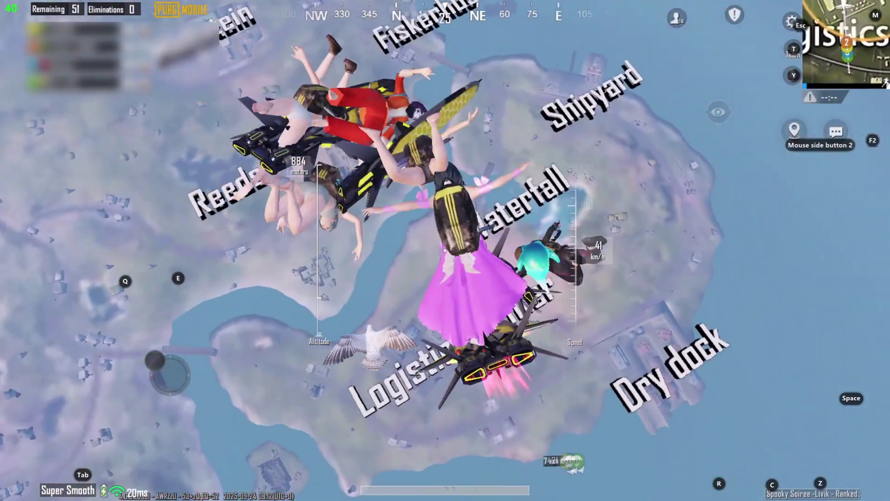
{"action": "key", "text": "w"}
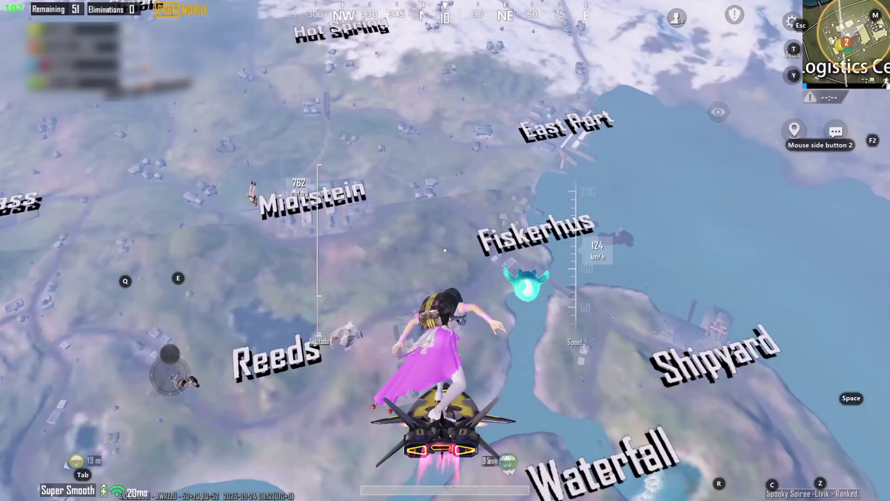
{"action": "key", "text": "a"}
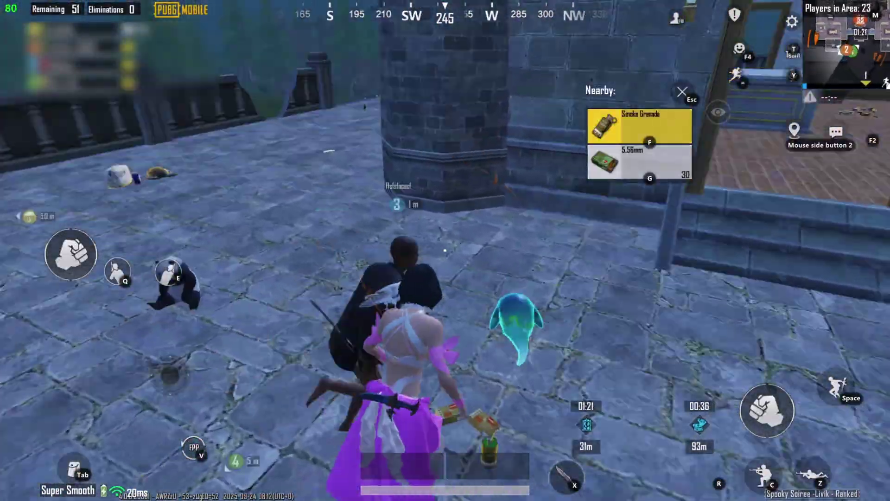
{"action": "key", "text": "f"}
{"action": "key", "text": "f"}
{"action": "key", "text": "w"}
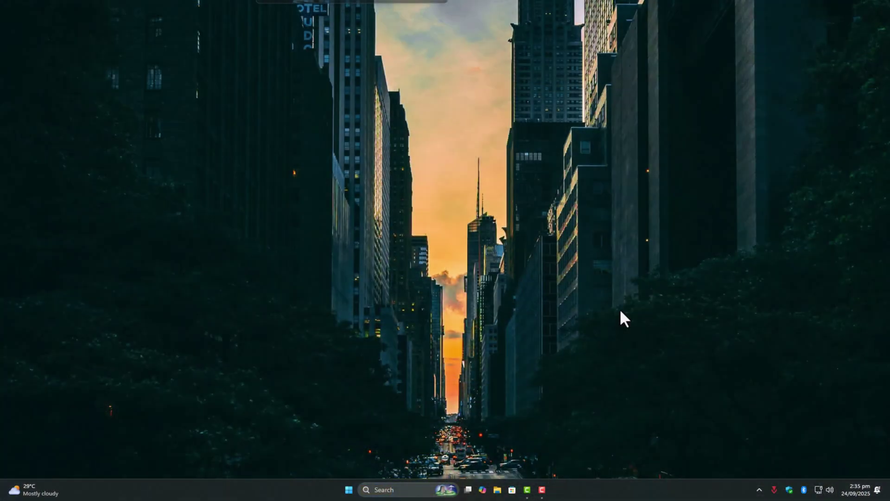
Step: Confirm Local Disk (D:) is empty and C:\Temp holds TxGameDownload, then bring up Start search
{"action": "left_click", "coordinate": [497, 490]}
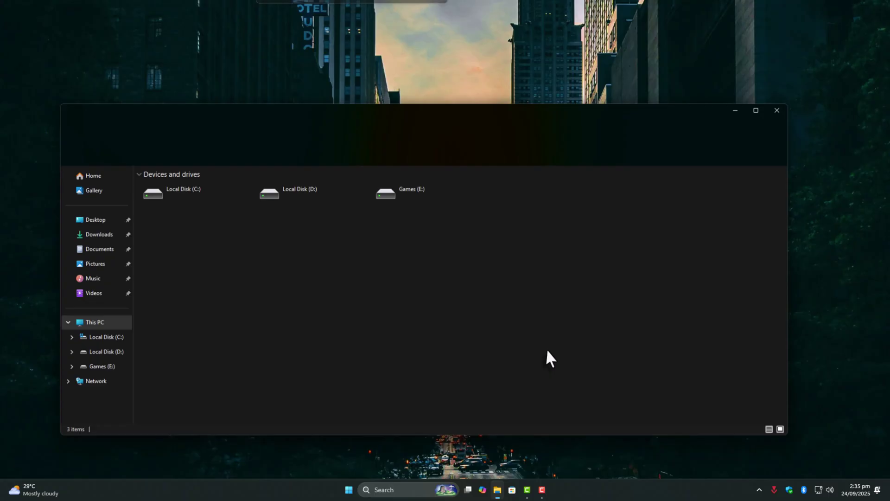
{"action": "double_click", "coordinate": [315, 191]}
{"action": "key", "text": "alt+Left"}
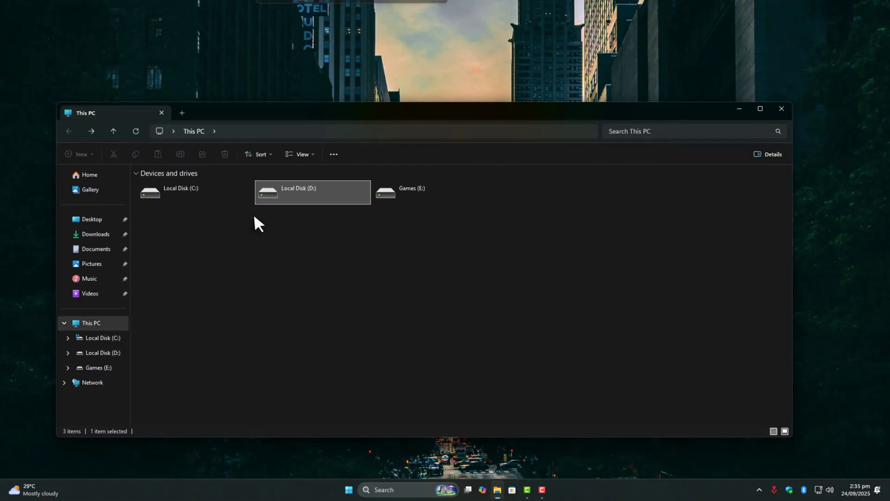
{"action": "double_click", "coordinate": [213, 196]}
{"action": "left_click", "coordinate": [165, 288]}
{"action": "double_click", "coordinate": [158, 276]}
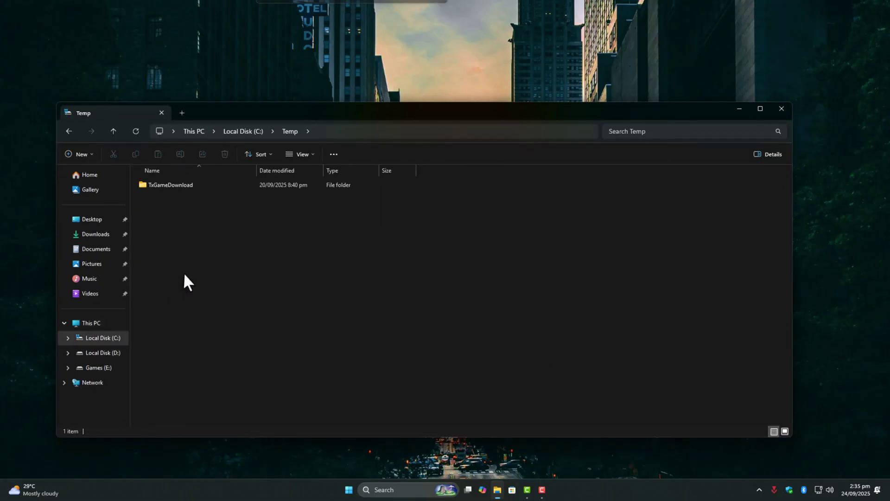
{"action": "key", "text": "alt+Left"}
{"action": "key", "text": "alt+Left"}
{"action": "double_click", "coordinate": [309, 203]}
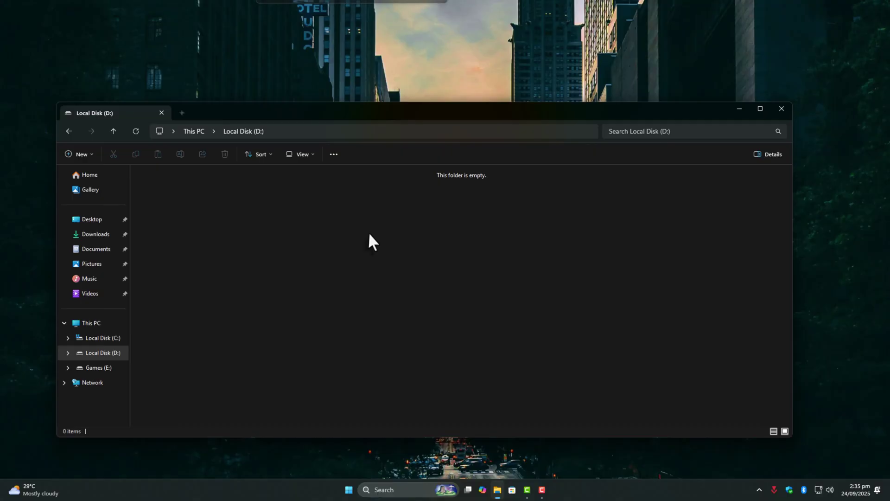
{"action": "key", "text": "super"}
Step: Launch GameLoop by searching 'ga', approve its UAC prompt, and reposition the Explorer window
{"action": "type", "text": "ga"}
{"action": "left_click", "coordinate": [342, 234]}
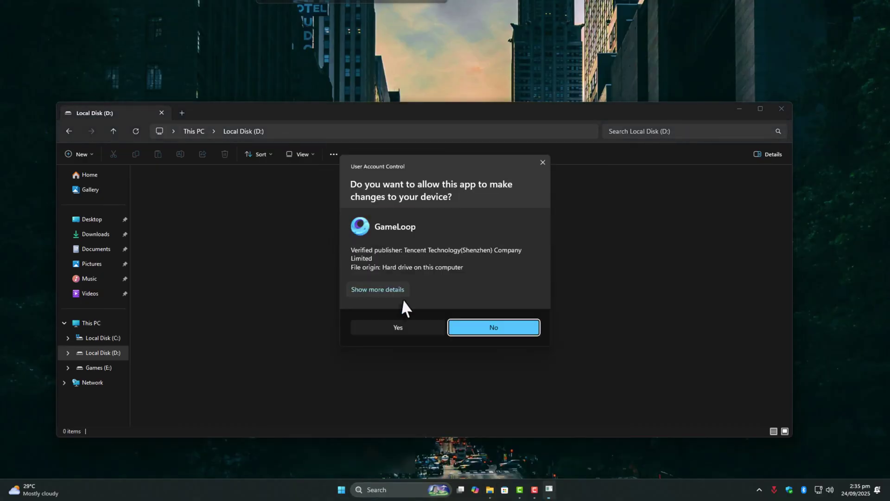
{"action": "left_click", "coordinate": [398, 325]}
{"action": "left_click_drag", "start_coordinate": [376, 108], "coordinate": [459, 96]}
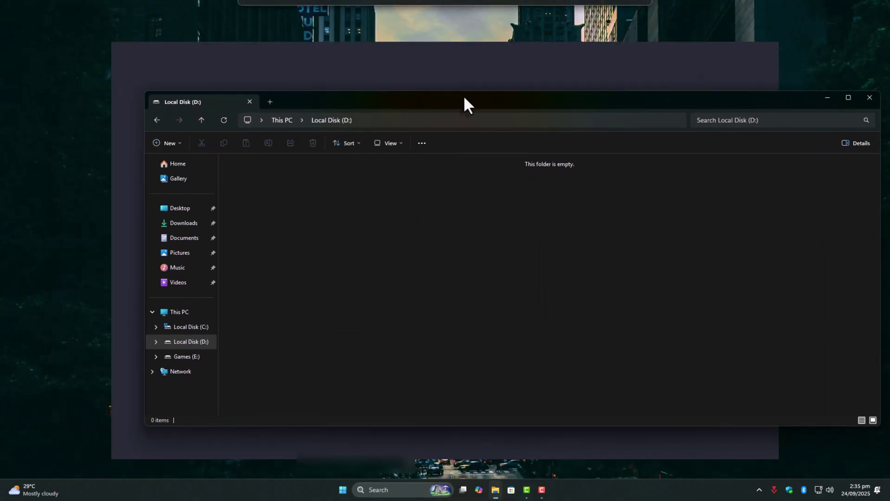
{"action": "left_click_drag", "start_coordinate": [397, 99], "coordinate": [388, 99]}
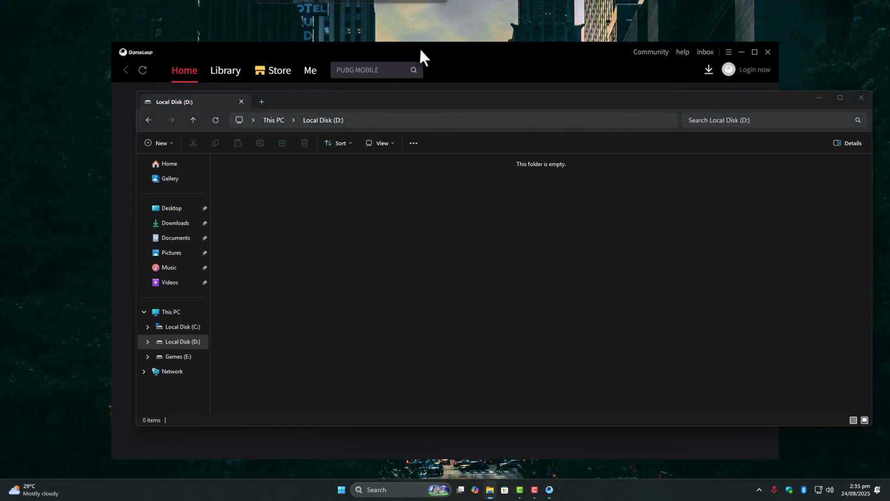
{"action": "left_click", "coordinate": [753, 193]}
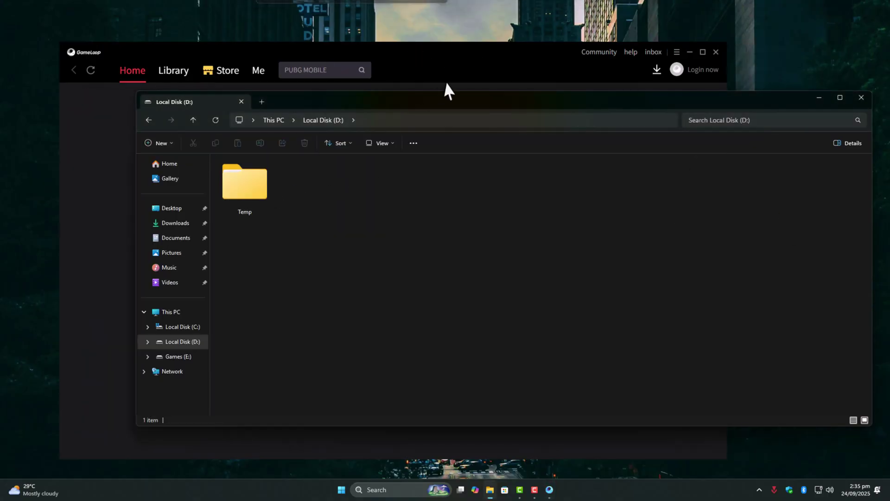
{"action": "left_click_drag", "start_coordinate": [434, 107], "coordinate": [415, 110]}
Step: Browse the new D:\Temp\TxGameDownload folder and its MobileGamePCShared and Component subfolders
{"action": "double_click", "coordinate": [229, 199]}
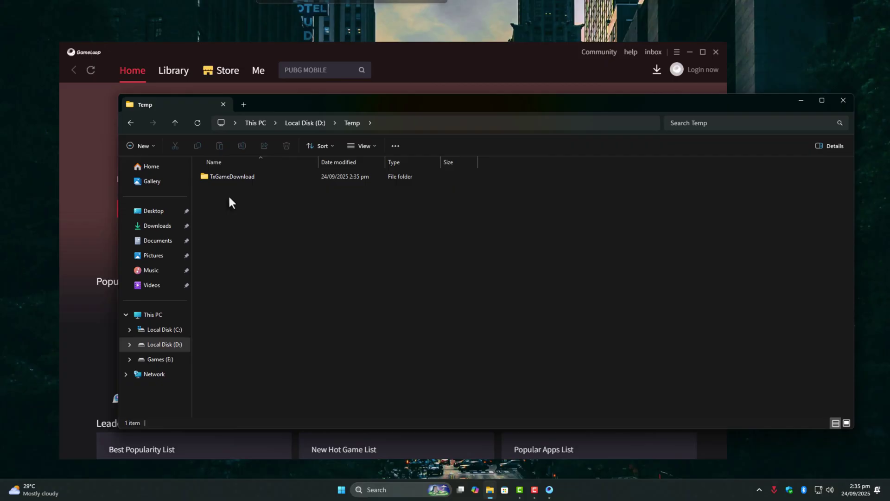
{"action": "double_click", "coordinate": [231, 179]}
{"action": "double_click", "coordinate": [241, 188]}
{"action": "key", "text": "alt+Left"}
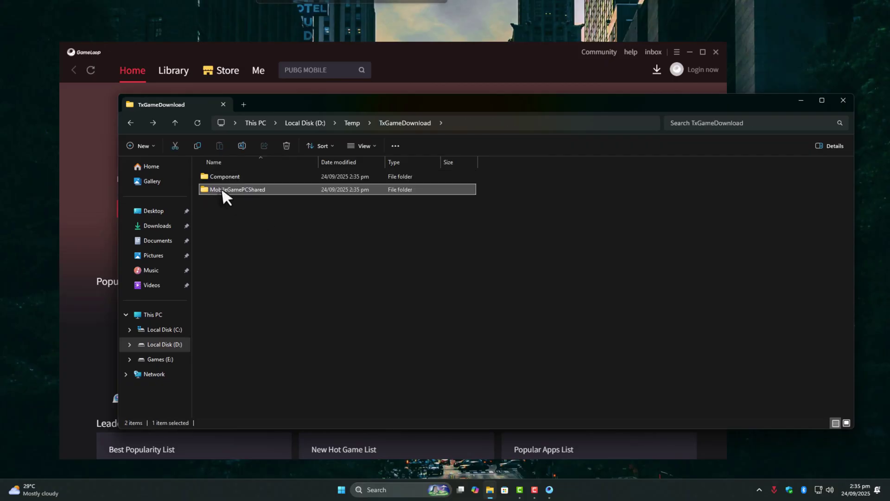
{"action": "double_click", "coordinate": [228, 178]}
{"action": "key", "text": "alt+Left"}
{"action": "key", "text": "alt+Left"}
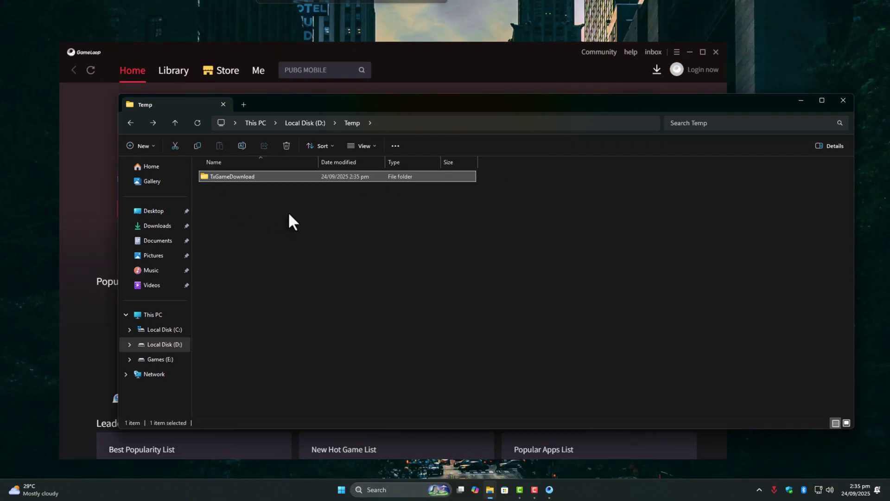
{"action": "key", "text": "alt+Left"}
Step: Compare C:\Temp, revisit D:\Temp\TxGameDownload\MobileGamePCShared, then close File Explorer
{"action": "left_click", "coordinate": [163, 330]}
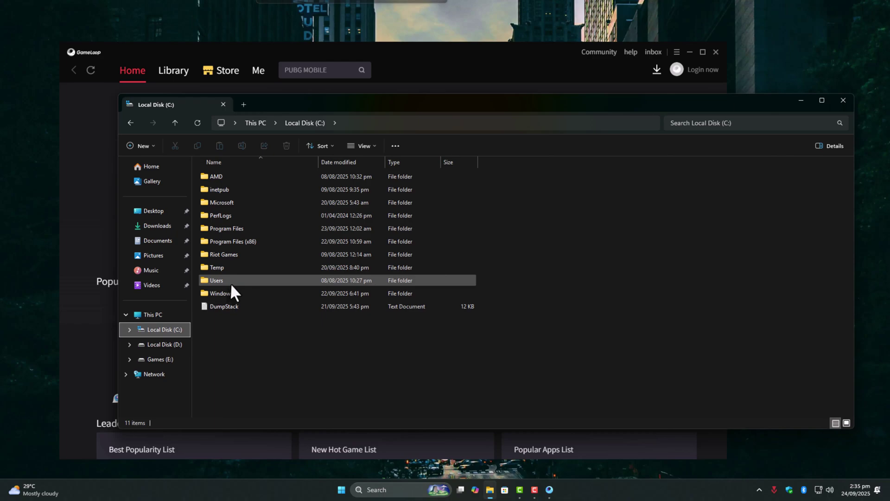
{"action": "double_click", "coordinate": [231, 268]}
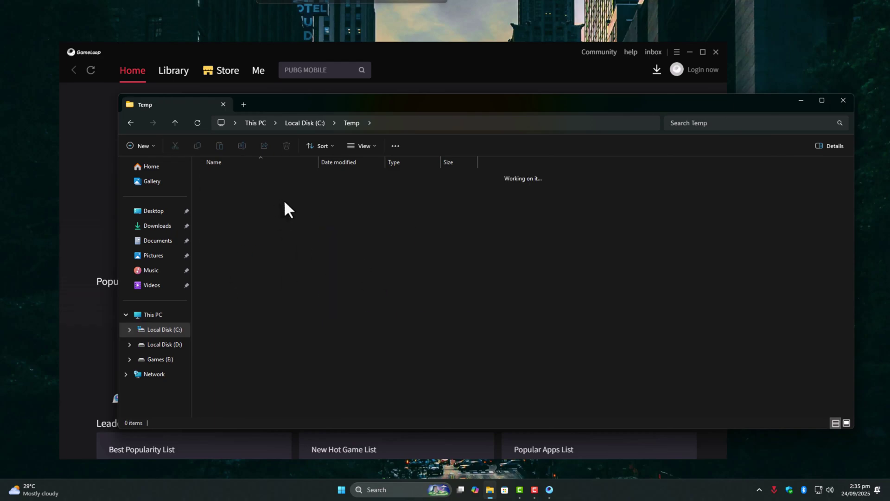
{"action": "key", "text": "alt+Left"}
{"action": "key", "text": "alt+Left"}
{"action": "key", "text": "alt+Left"}
{"action": "double_click", "coordinate": [371, 189]}
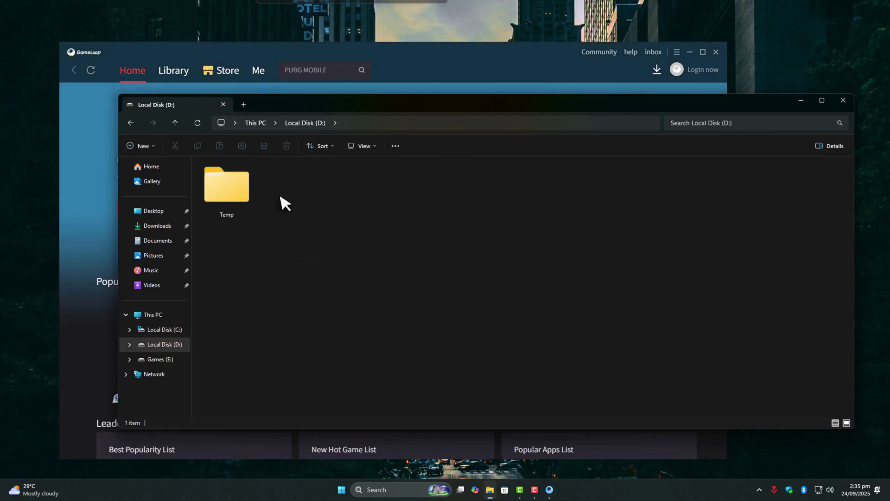
{"action": "double_click", "coordinate": [241, 201]}
{"action": "double_click", "coordinate": [244, 178]}
{"action": "double_click", "coordinate": [253, 191]}
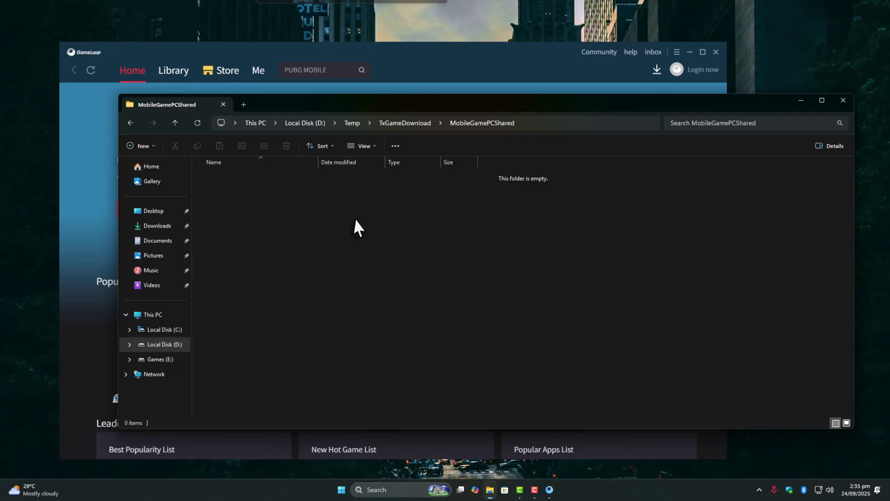
{"action": "key", "text": "alt+Left"}
{"action": "left_click", "coordinate": [842, 101]}
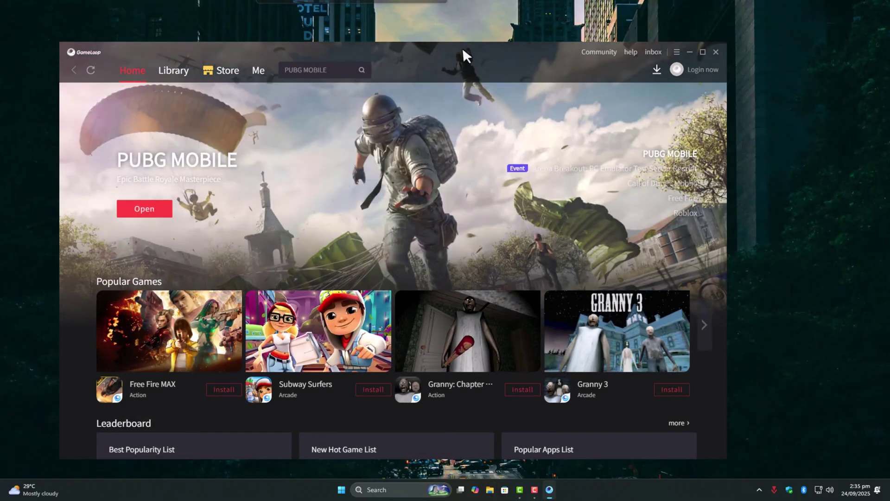
{"action": "left_click_drag", "start_coordinate": [467, 54], "coordinate": [532, 55]}
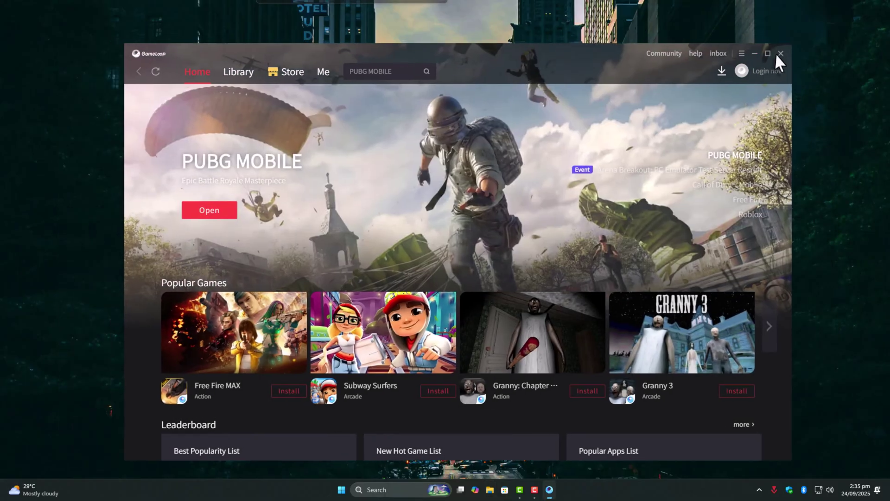
Step: Close GameLoop and permanently delete the Temp folder from Local Disk (D:) with Shift+Delete
{"action": "left_click", "coordinate": [776, 54]}
{"action": "left_click", "coordinate": [497, 490]}
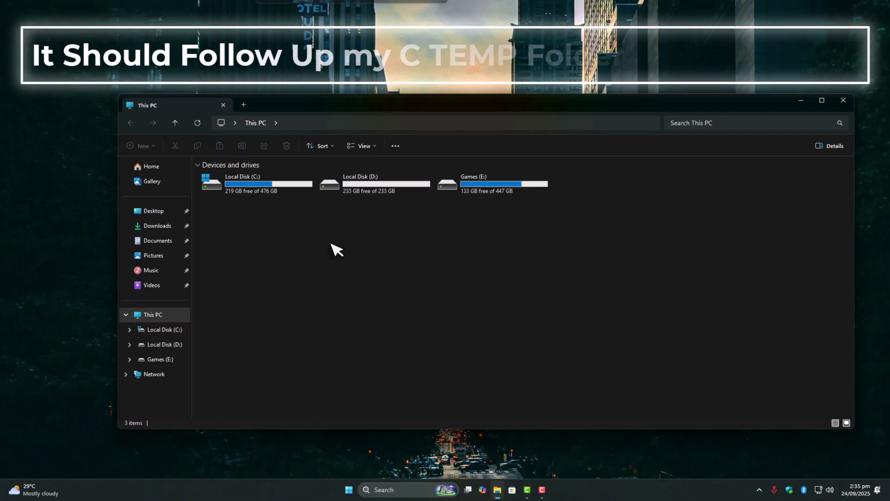
{"action": "double_click", "coordinate": [357, 191]}
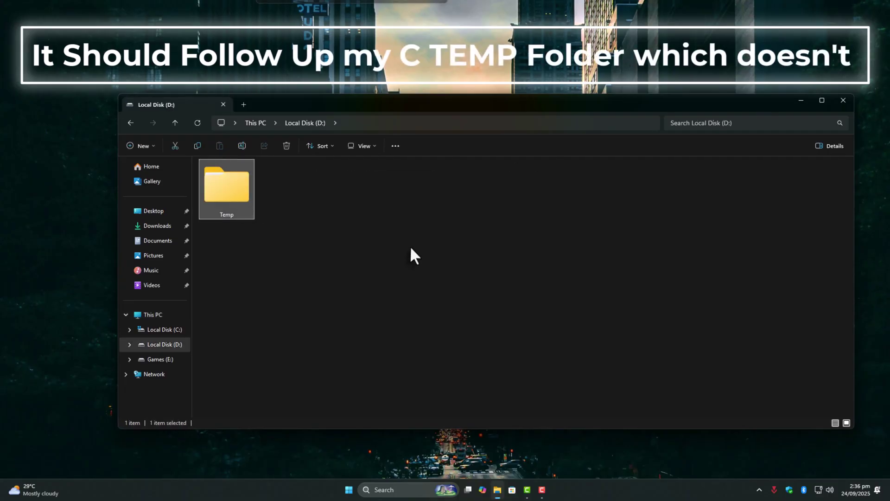
{"action": "key", "text": "shift+Delete"}
{"action": "key", "text": "Return"}
{"action": "left_click", "coordinate": [845, 101]}
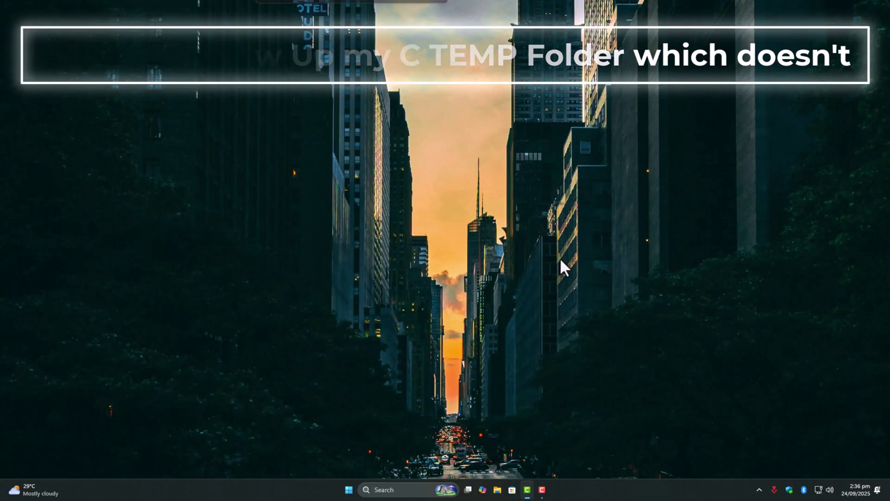
Step: Open the 'Create and format hard disk partitions' tool by searching 'create', maximized
{"action": "left_click", "coordinate": [401, 490]}
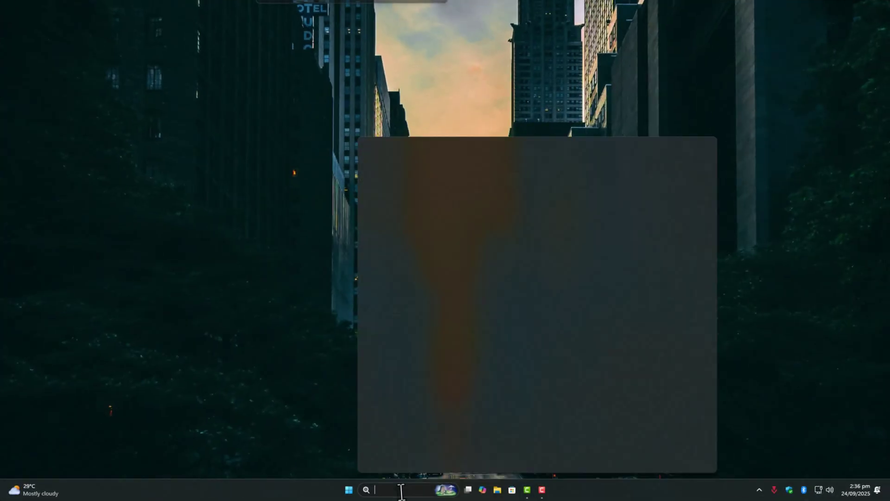
{"action": "type", "text": "create"}
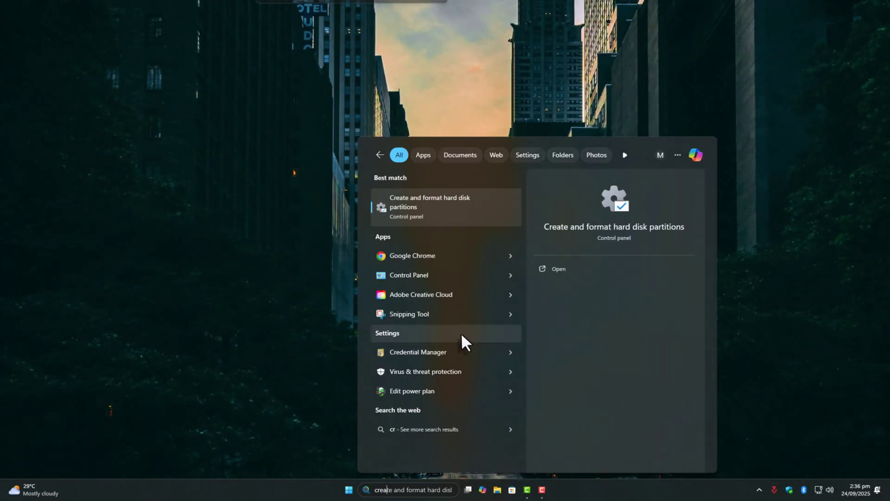
{"action": "left_click", "coordinate": [463, 211]}
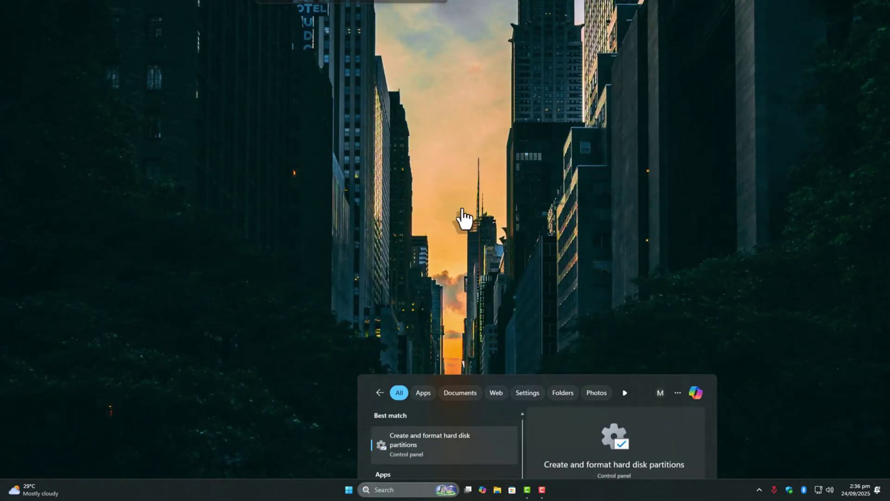
{"action": "left_click", "coordinate": [379, 52]}
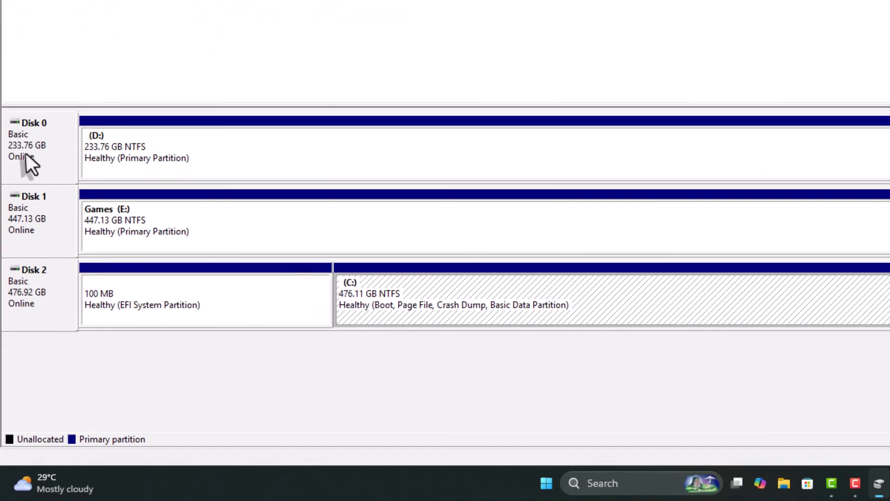
Step: Take Disk 0 and then Disk 1 (Games E:) offline
{"action": "left_click", "coordinate": [26, 157]}
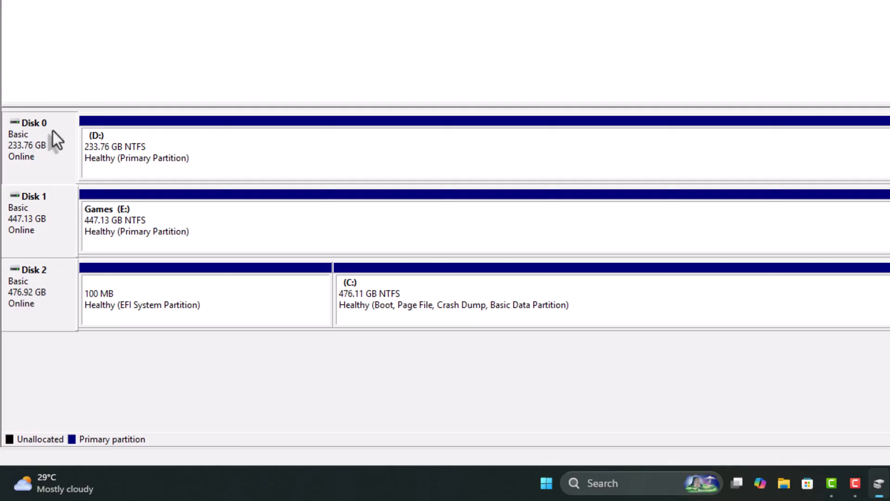
{"action": "left_click", "coordinate": [25, 216]}
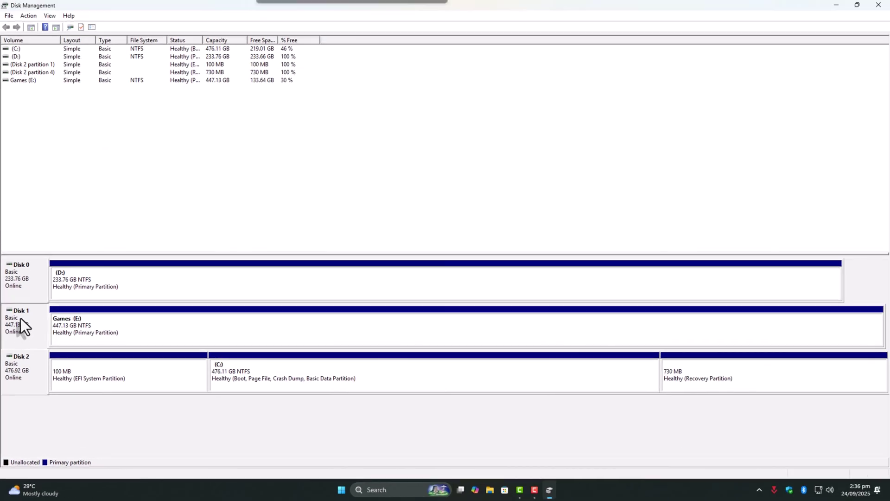
{"action": "right_click", "coordinate": [20, 319]}
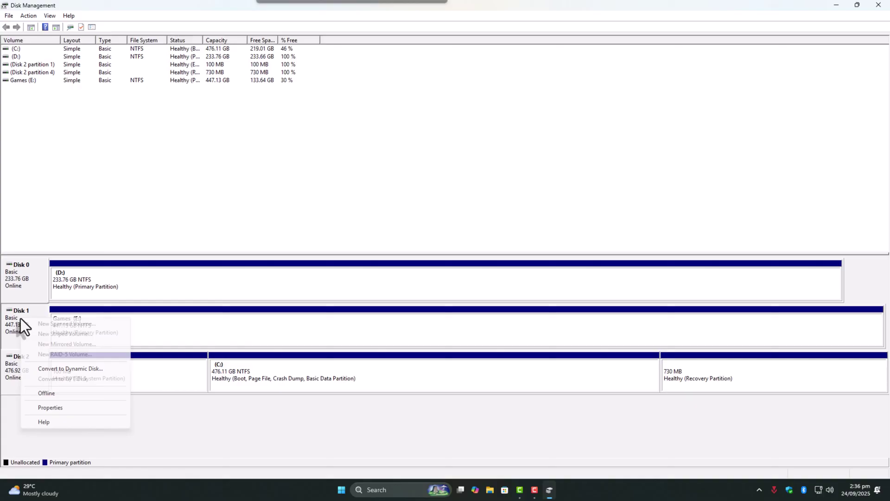
{"action": "right_click", "coordinate": [21, 274]}
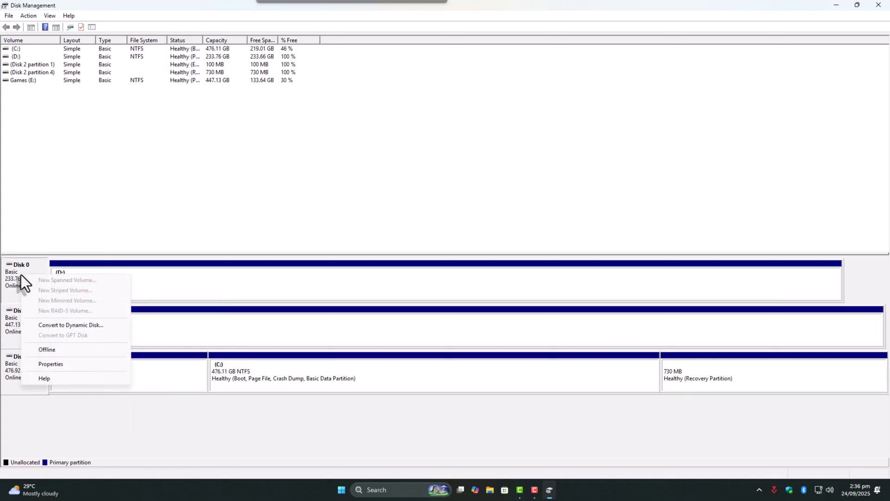
{"action": "left_click", "coordinate": [7, 377]}
{"action": "right_click", "coordinate": [24, 266]}
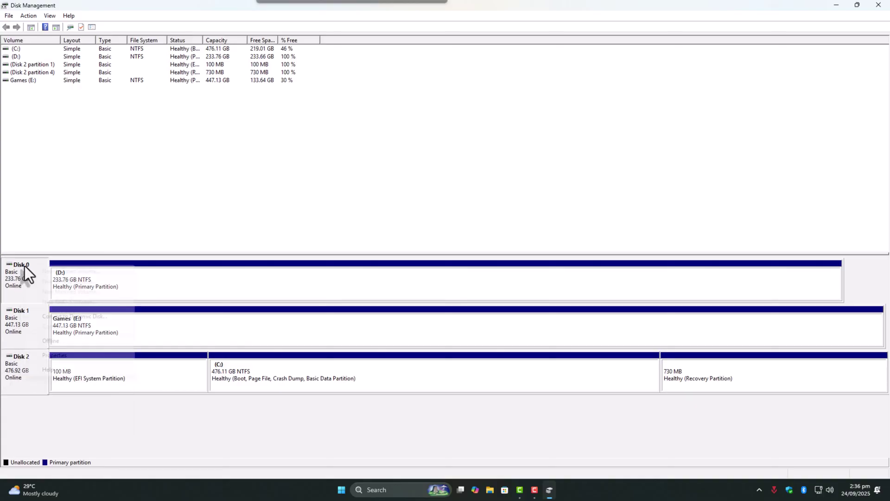
{"action": "left_click", "coordinate": [53, 342]}
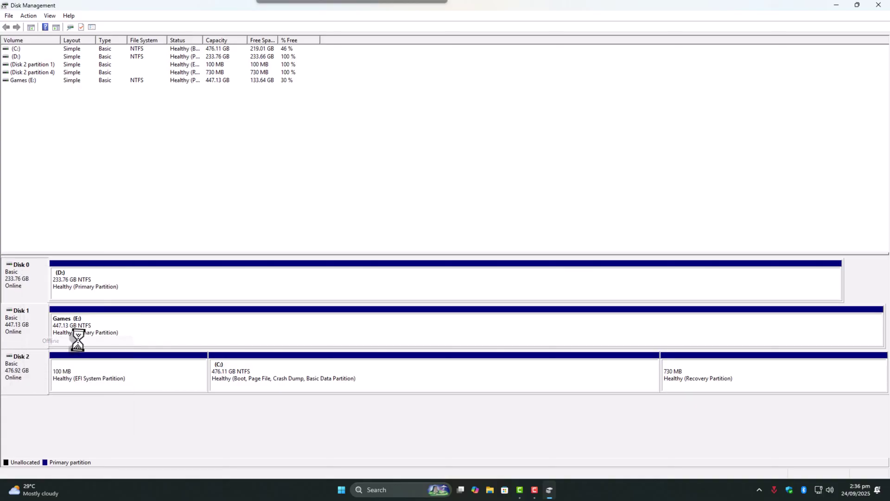
{"action": "right_click", "coordinate": [26, 323]}
{"action": "left_click", "coordinate": [71, 399]}
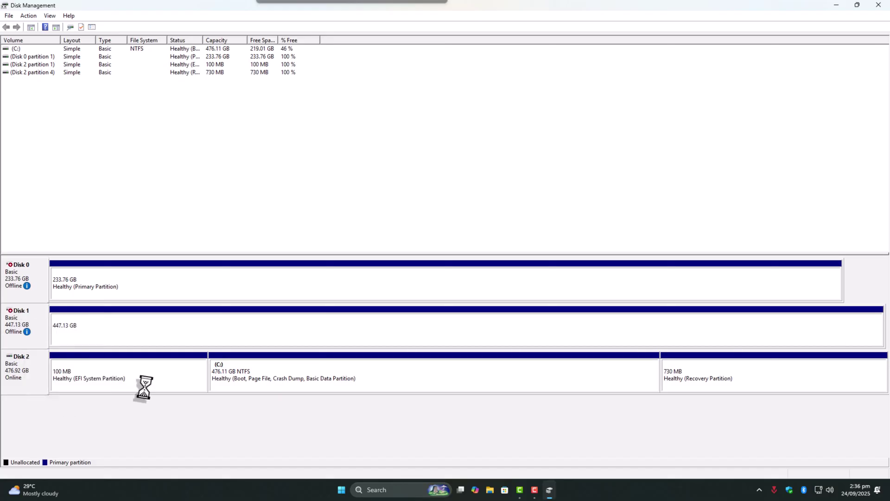
Step: Close Disk Management and browse C:\Temp\TxGameDownload\MobileGamePCShared in a fresh Explorer window
{"action": "left_click", "coordinate": [881, 8]}
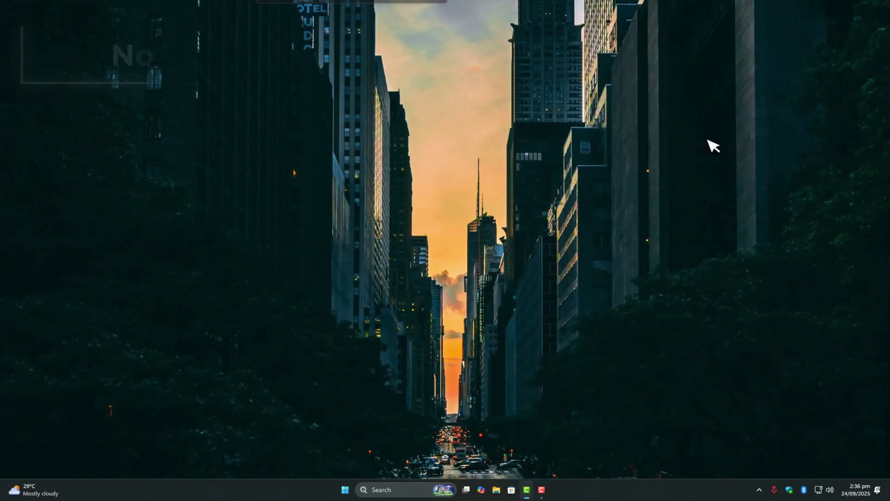
{"action": "key", "text": "super+e"}
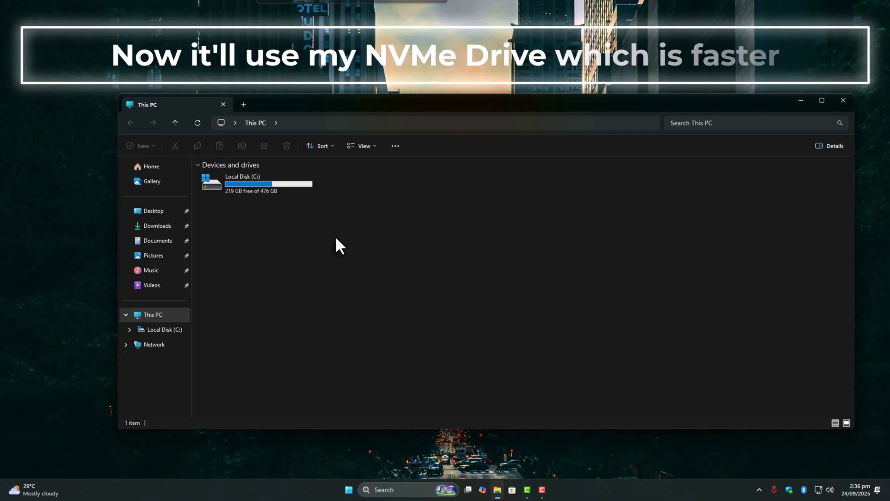
{"action": "double_click", "coordinate": [257, 191]}
{"action": "double_click", "coordinate": [231, 268]}
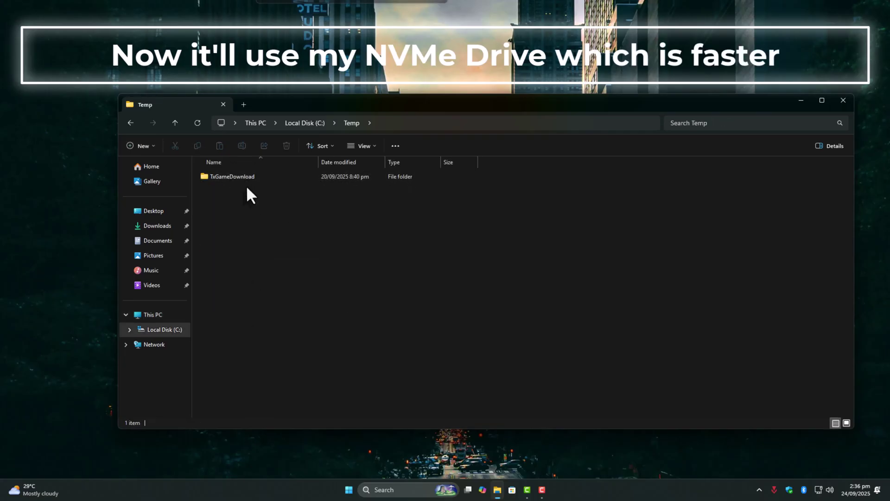
{"action": "double_click", "coordinate": [248, 177]}
{"action": "double_click", "coordinate": [248, 188]}
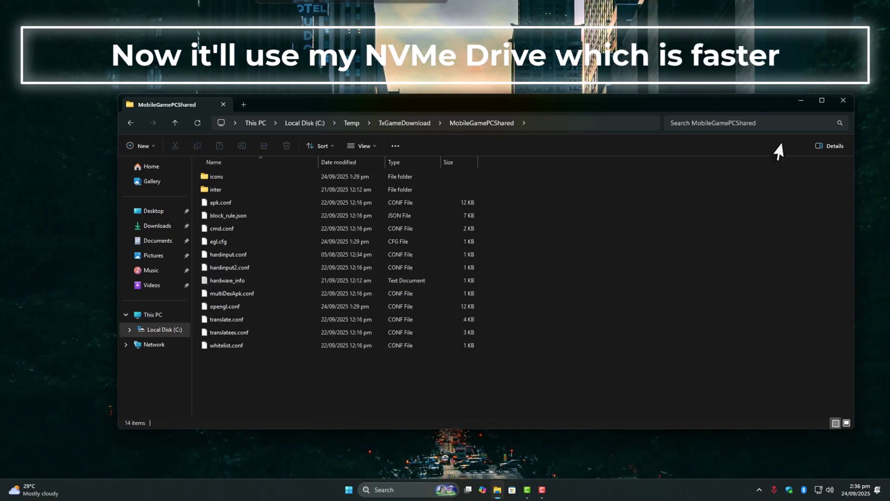
{"action": "left_click", "coordinate": [843, 100]}
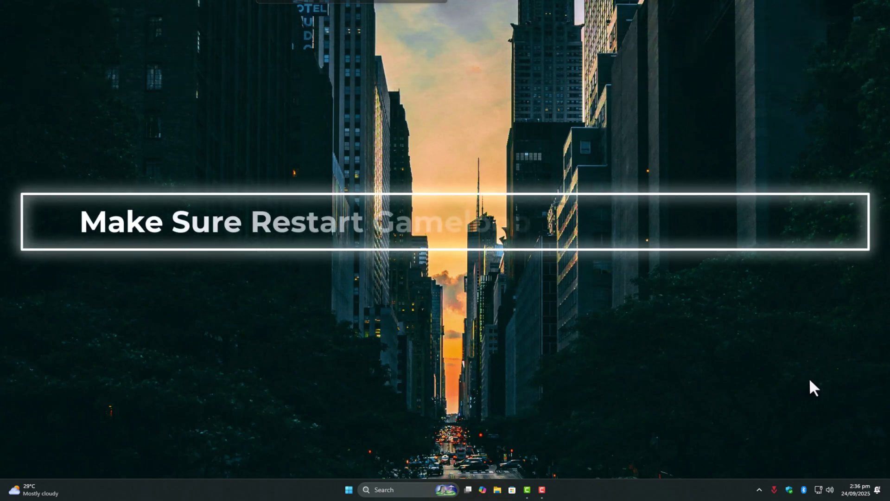
Step: Quit GameLoop from its icon in the hidden system-tray apps
{"action": "left_click", "coordinate": [759, 490]}
{"action": "right_click", "coordinate": [778, 462]}
{"action": "left_click", "coordinate": [790, 453]}
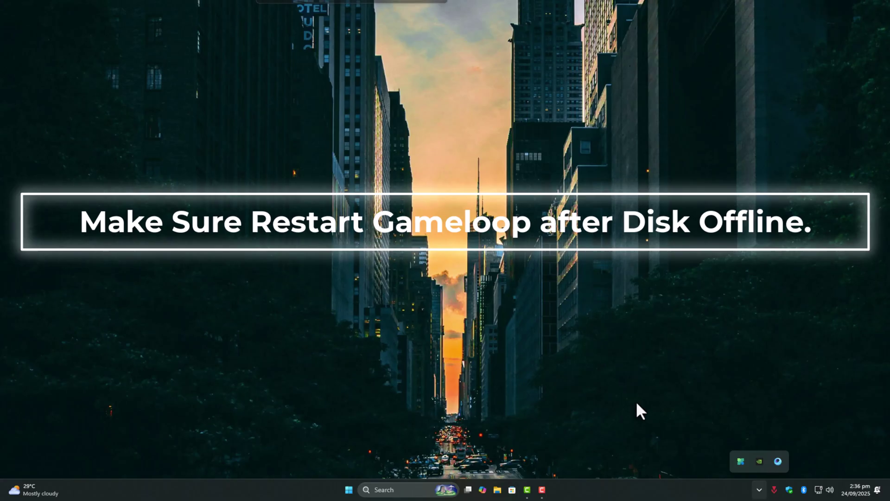
{"action": "left_click", "coordinate": [759, 490]}
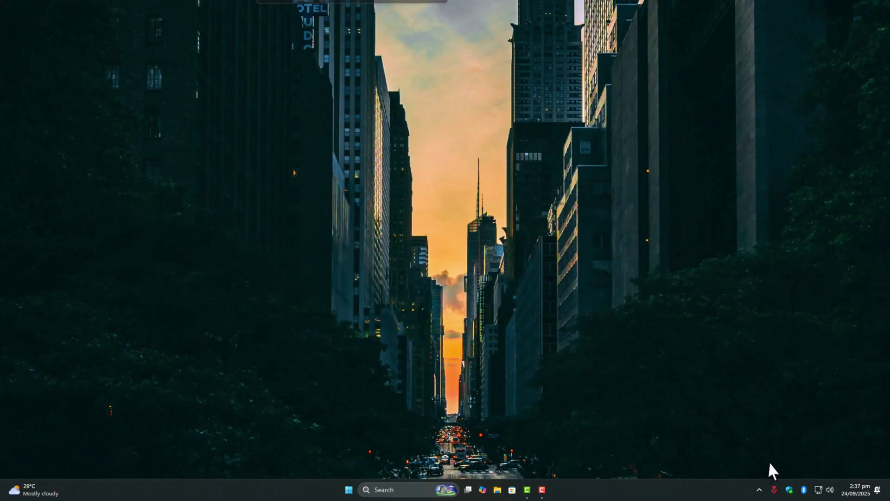
{"action": "left_click", "coordinate": [789, 490]}
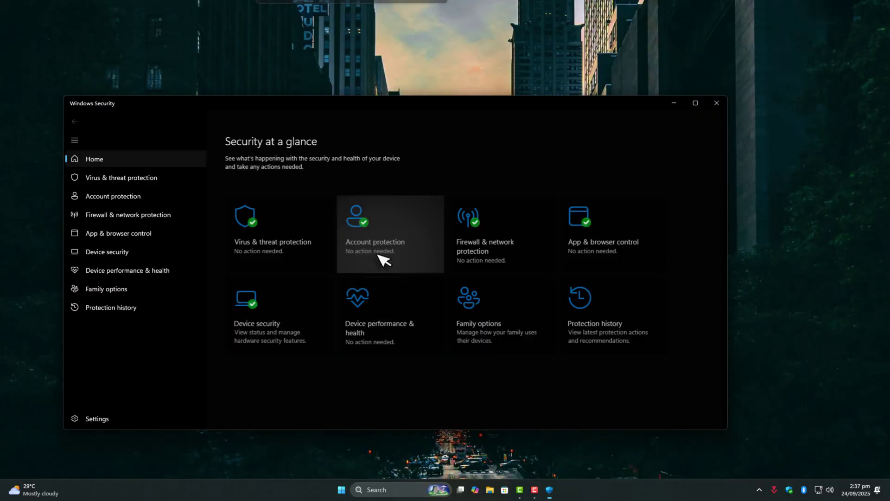
{"action": "left_click", "coordinate": [286, 242]}
{"action": "scroll", "coordinate": [324, 243], "scroll_direction": "down", "scroll_amount": 2}
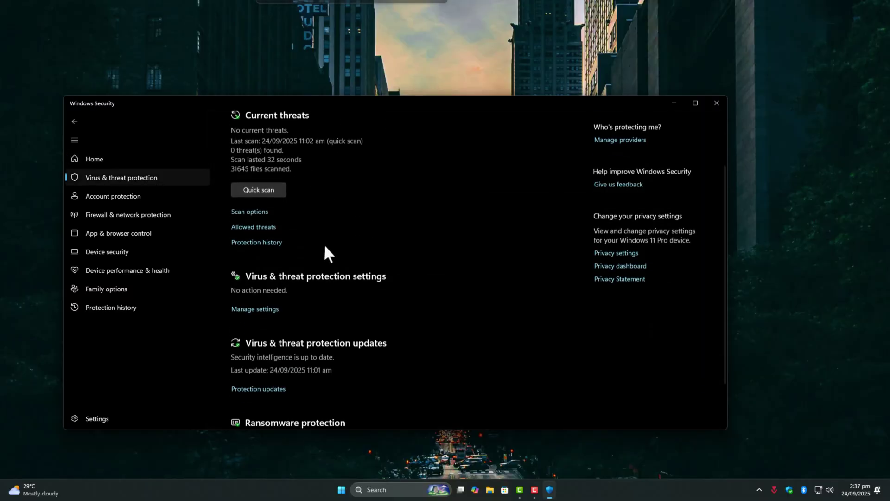
{"action": "left_click", "coordinate": [255, 281]}
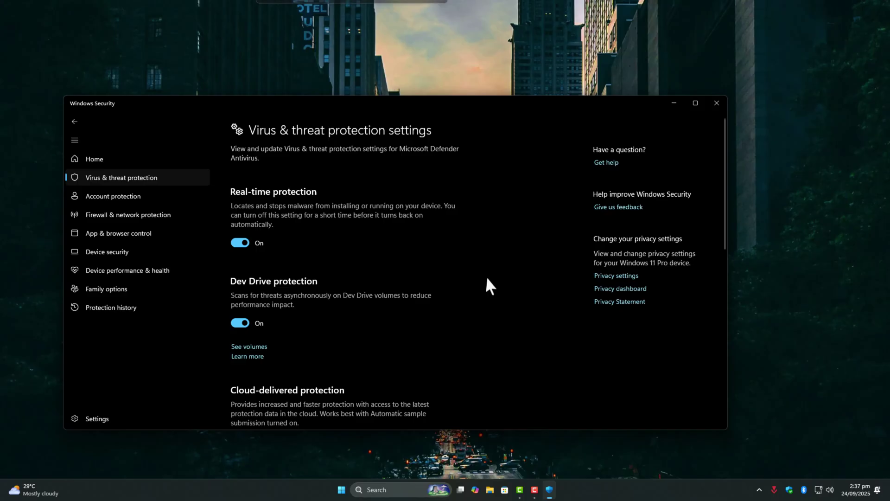
{"action": "scroll", "coordinate": [486, 278], "scroll_direction": "down", "scroll_amount": 10}
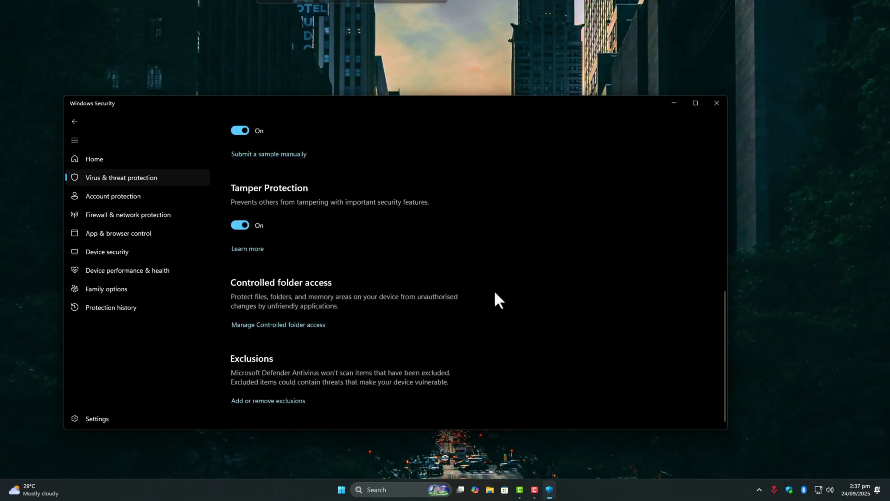
{"action": "scroll", "coordinate": [495, 293], "scroll_direction": "up", "scroll_amount": 10}
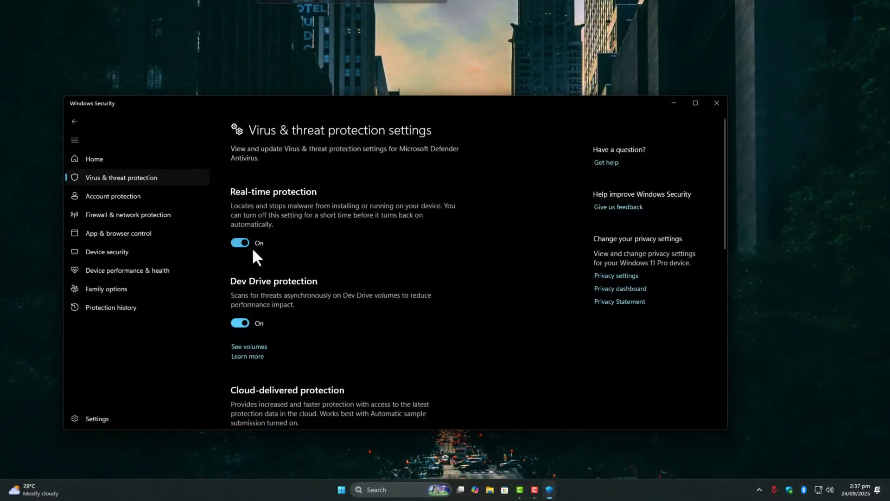
{"action": "left_click", "coordinate": [719, 106]}
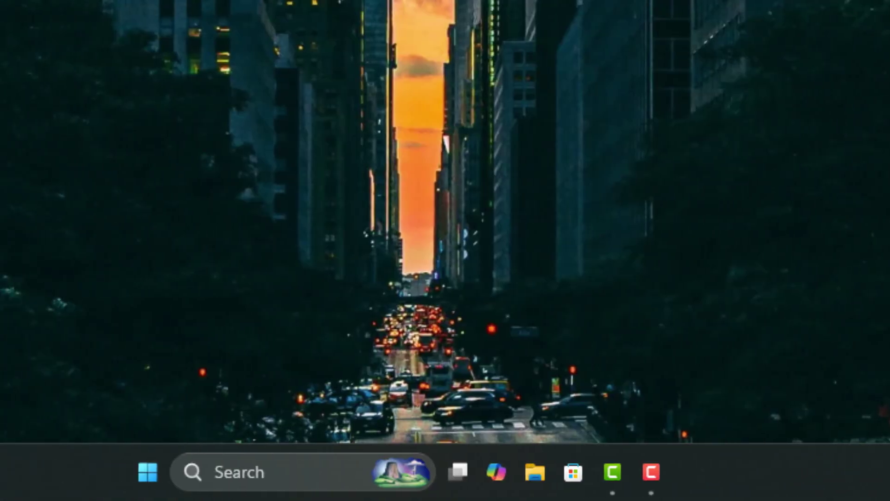
Step: Open System Configuration via 'msco', hide Microsoft services, and disable all remaining services
{"action": "left_click", "coordinate": [292, 473]}
{"action": "type", "text": "msconfig"}
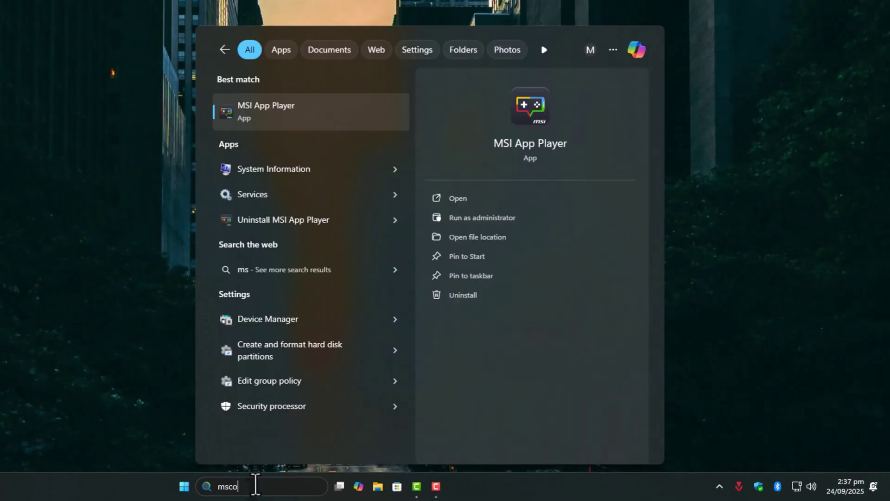
{"action": "key", "text": "Return"}
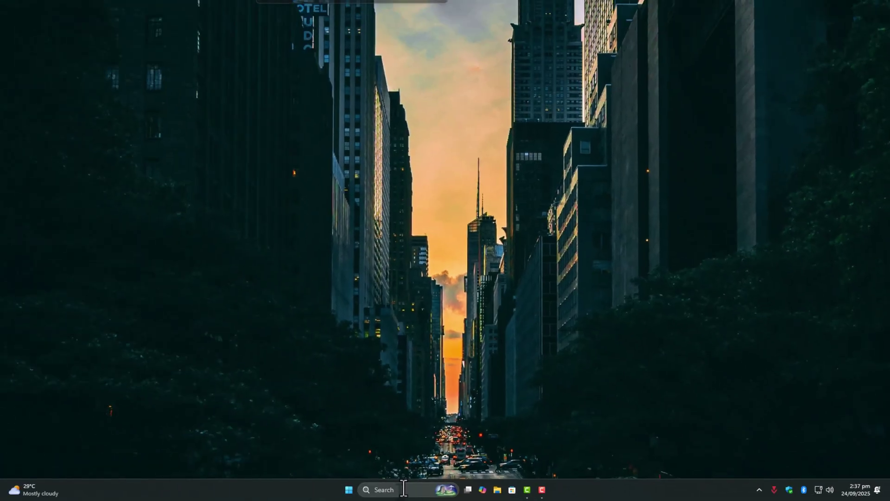
{"action": "left_click", "coordinate": [371, 171]}
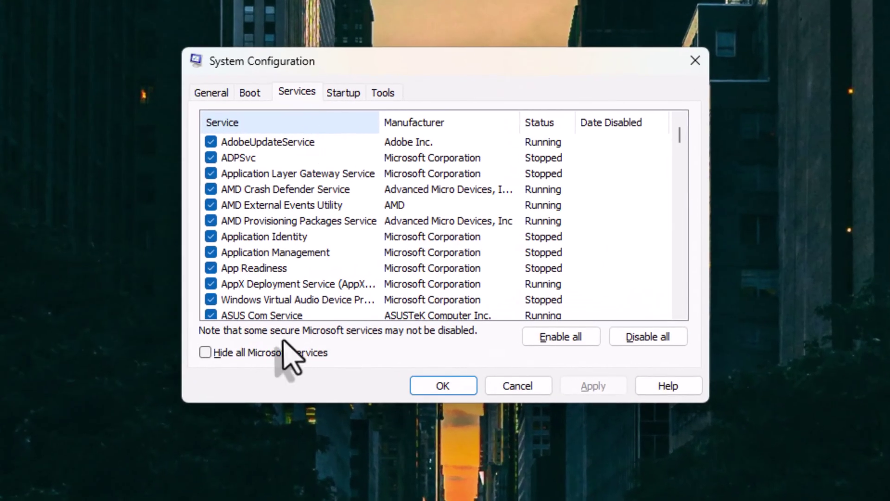
{"action": "left_click", "coordinate": [338, 302]}
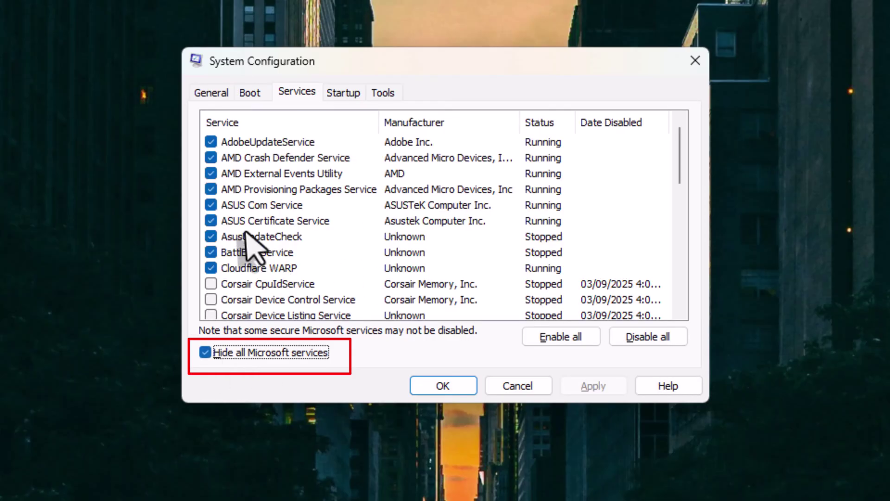
{"action": "scroll", "coordinate": [378, 258], "scroll_direction": "down", "scroll_amount": 1}
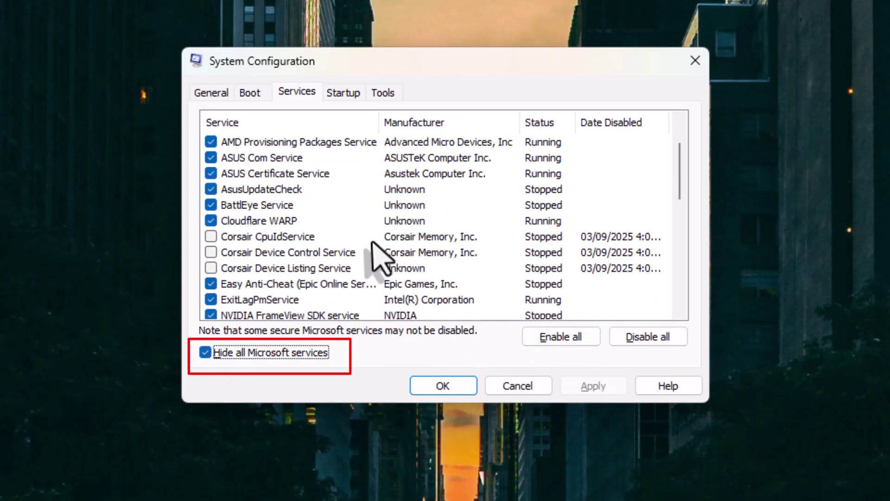
{"action": "left_click", "coordinate": [637, 340]}
Step: Re-enable Steam Client Service, Zakynthos Service, vgc and QMEmulatorService
{"action": "scroll", "coordinate": [298, 246], "scroll_direction": "up", "scroll_amount": 1}
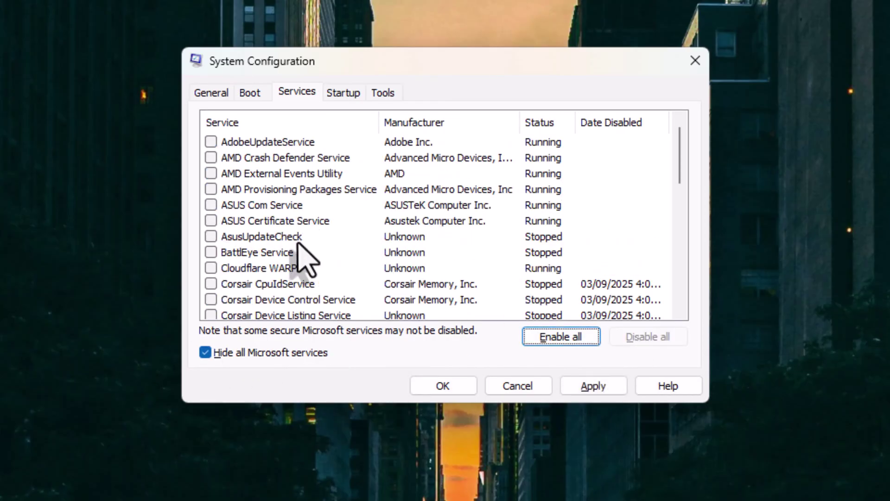
{"action": "scroll", "coordinate": [297, 246], "scroll_direction": "down", "scroll_amount": 3}
{"action": "scroll", "coordinate": [287, 258], "scroll_direction": "down", "scroll_amount": 5}
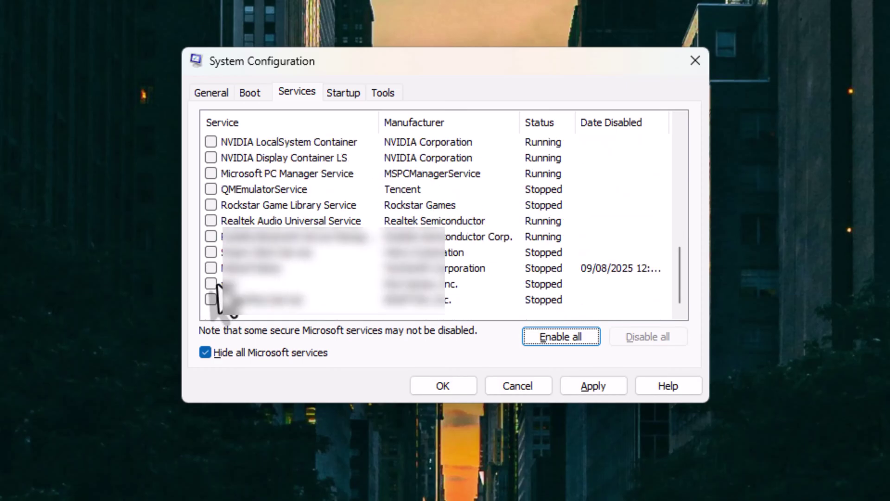
{"action": "left_click", "coordinate": [210, 252]}
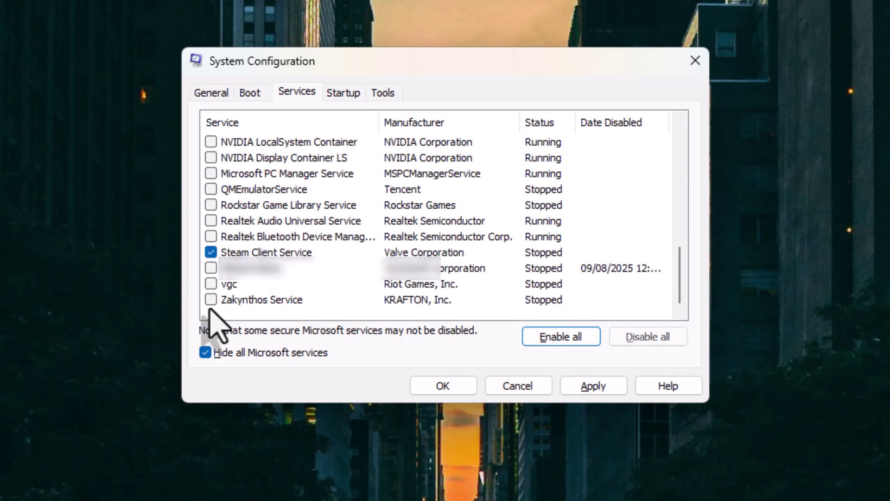
{"action": "left_click", "coordinate": [210, 299]}
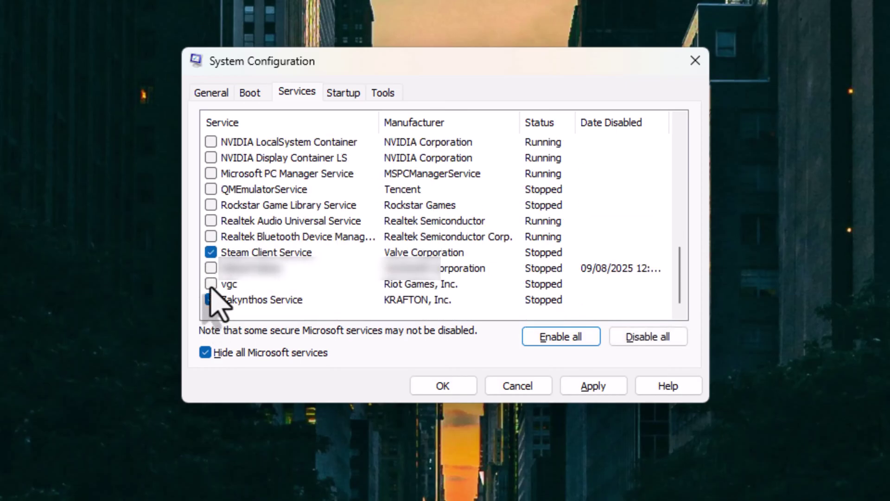
{"action": "left_click", "coordinate": [248, 284]}
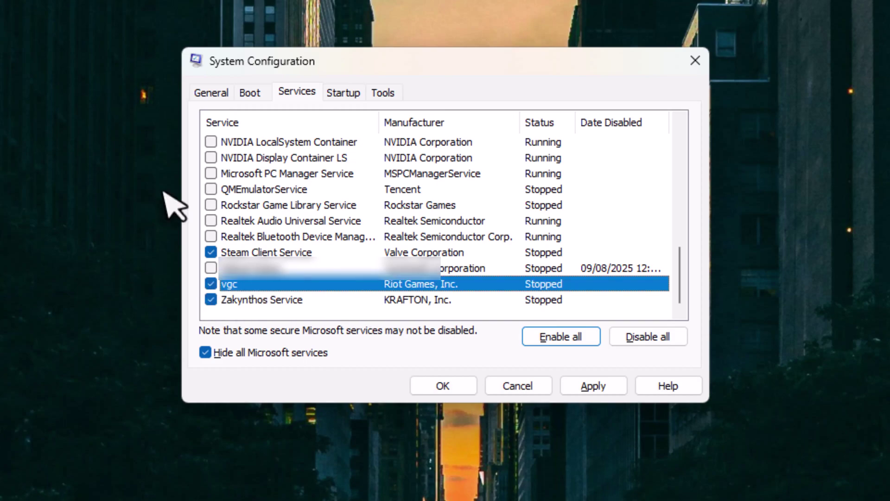
{"action": "left_click", "coordinate": [210, 189]}
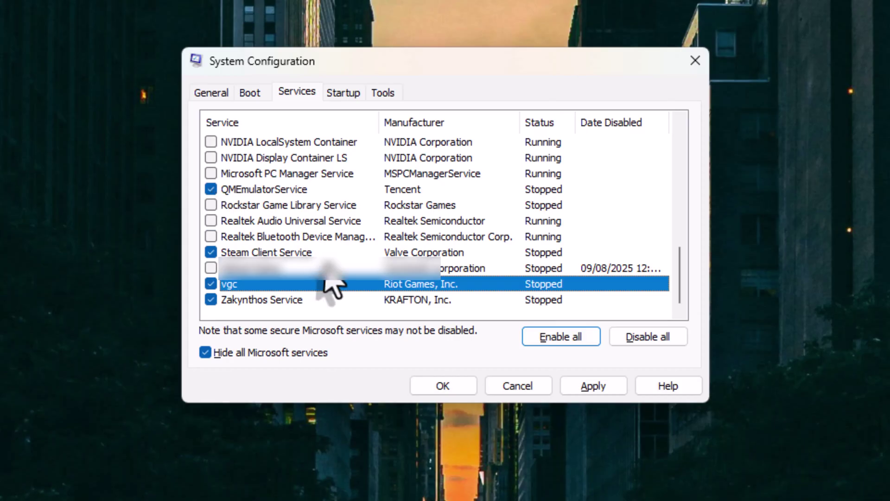
{"action": "left_click", "coordinate": [304, 300]}
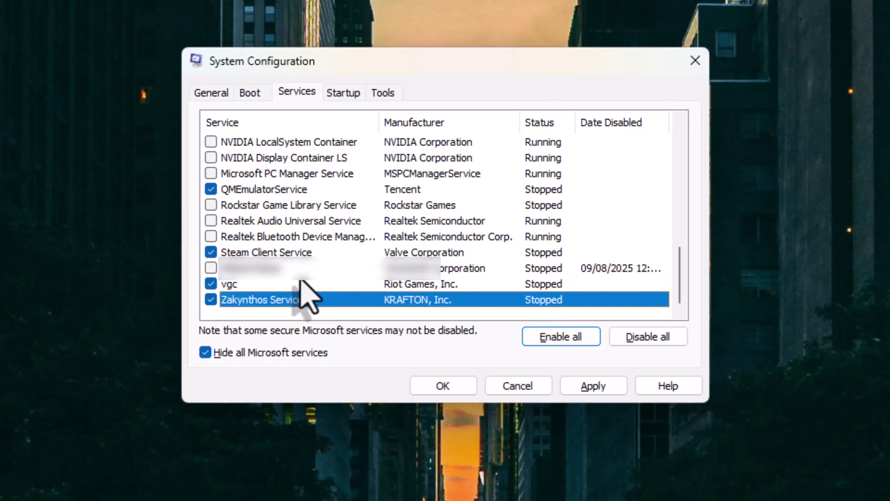
{"action": "left_click", "coordinate": [308, 252]}
{"action": "left_click", "coordinate": [308, 300]}
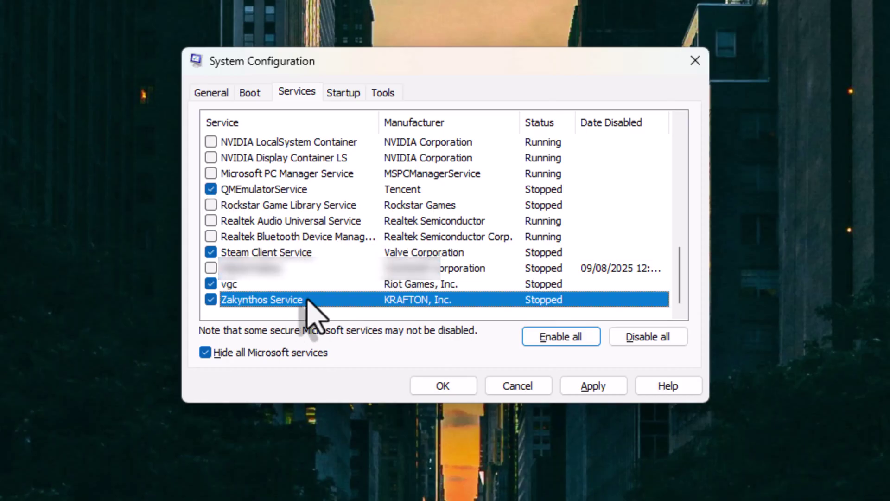
{"action": "scroll", "coordinate": [351, 234], "scroll_direction": "up", "scroll_amount": 2}
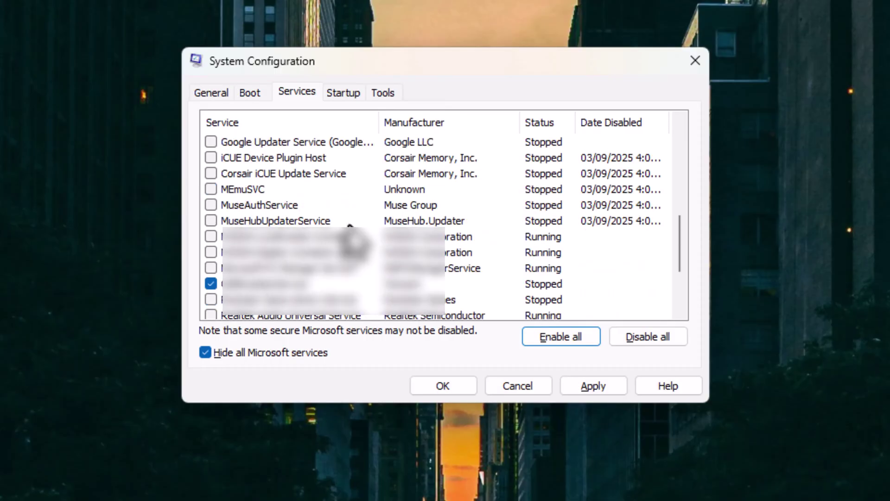
{"action": "scroll", "coordinate": [350, 226], "scroll_direction": "up", "scroll_amount": 3}
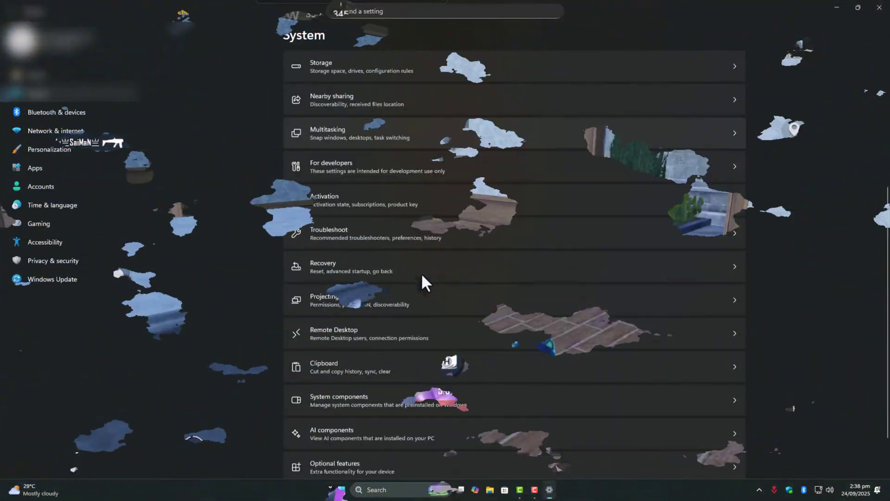
Step: Open the About page in System settings, then Advanced system settings
{"action": "scroll", "coordinate": [421, 272], "scroll_direction": "down", "scroll_amount": 1}
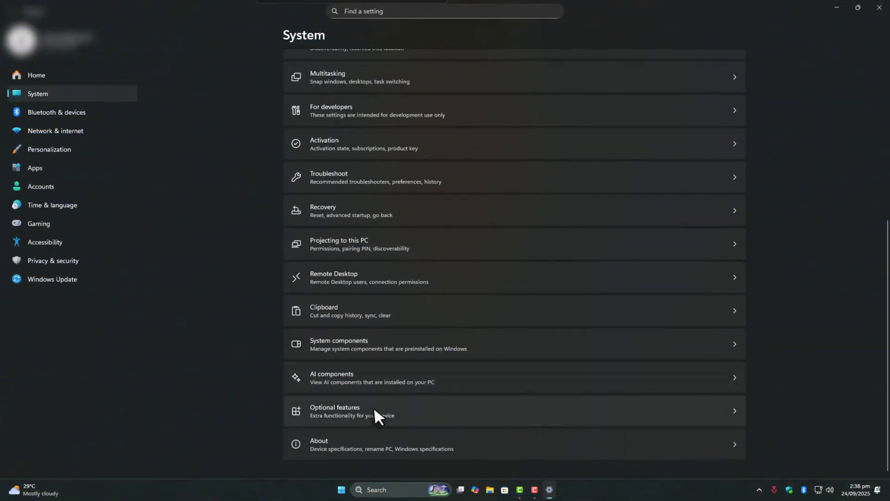
{"action": "left_click", "coordinate": [367, 450]}
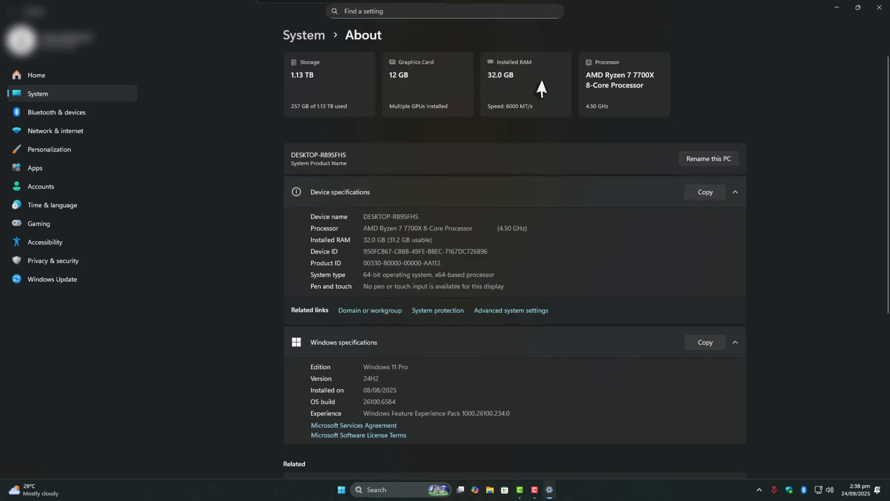
{"action": "left_click", "coordinate": [533, 313]}
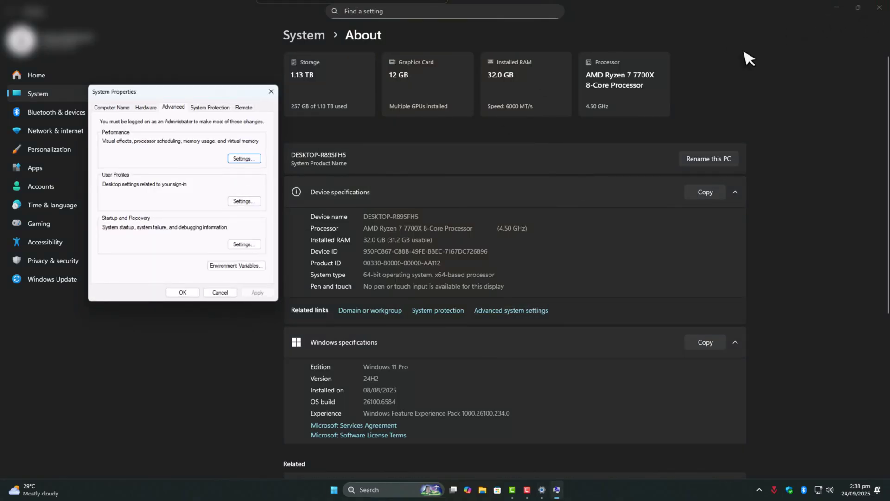
Step: Turn off automatic paging management and give C: a custom paging file with 4885 MB initial size
{"action": "left_click", "coordinate": [241, 159]}
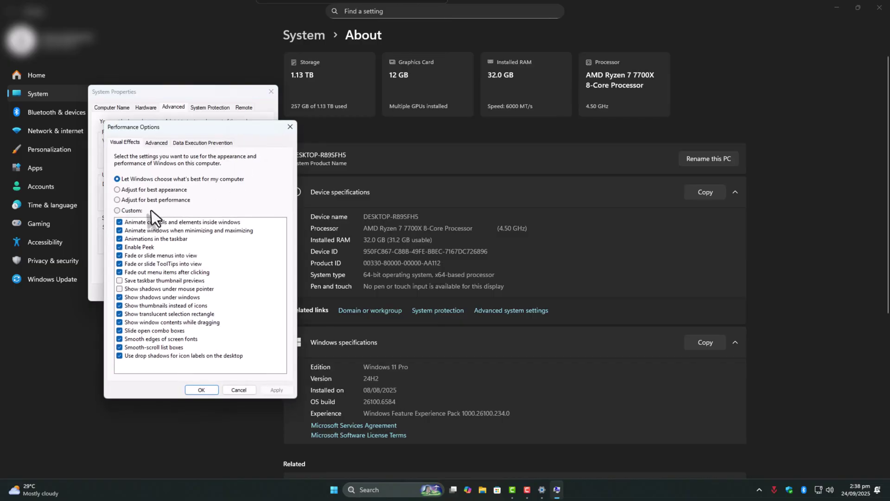
{"action": "left_click", "coordinate": [158, 142]}
{"action": "left_click", "coordinate": [261, 262]}
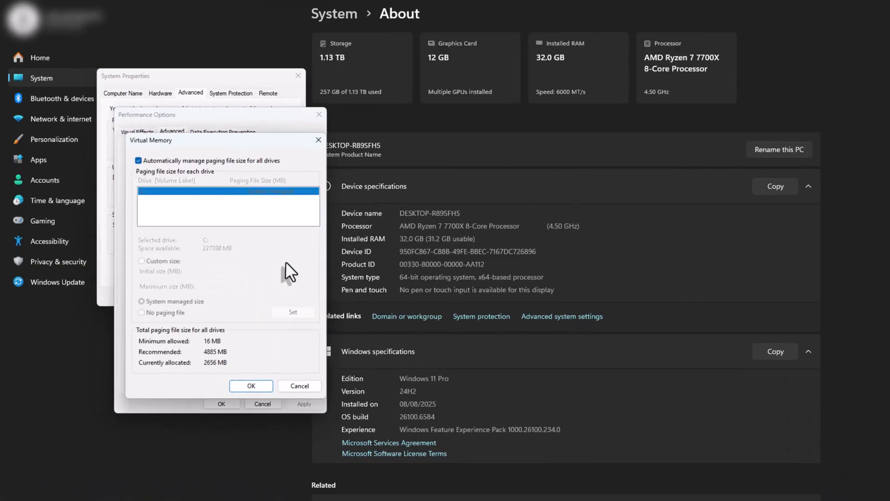
{"action": "left_click", "coordinate": [126, 169]}
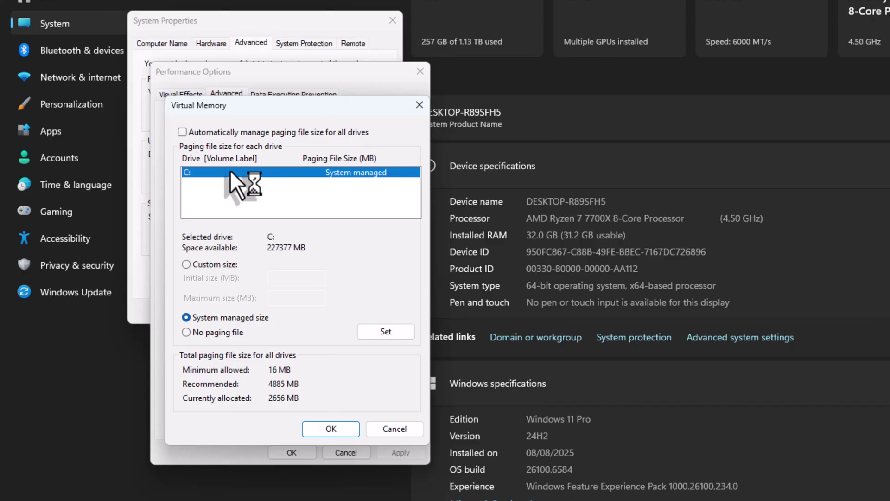
{"action": "left_click", "coordinate": [193, 265]}
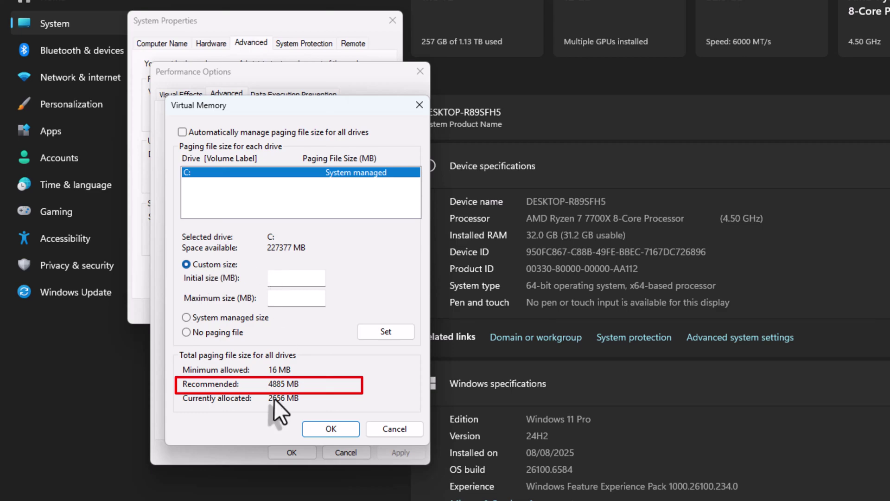
{"action": "left_click", "coordinate": [292, 278]}
{"action": "type", "text": "488"}
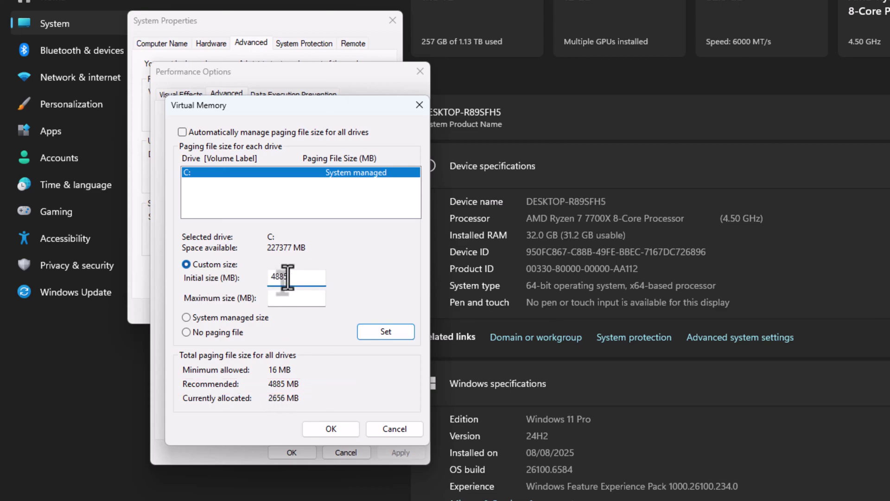
{"action": "type", "text": "5"}
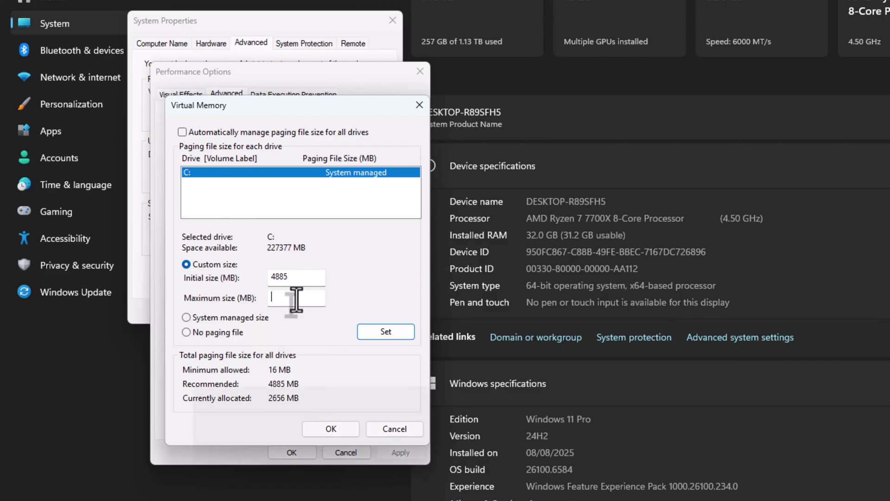
Step: Launch Calculator and place it beside the Virtual Memory dialog
{"action": "key", "text": "super"}
{"action": "type", "text": "calculator"}
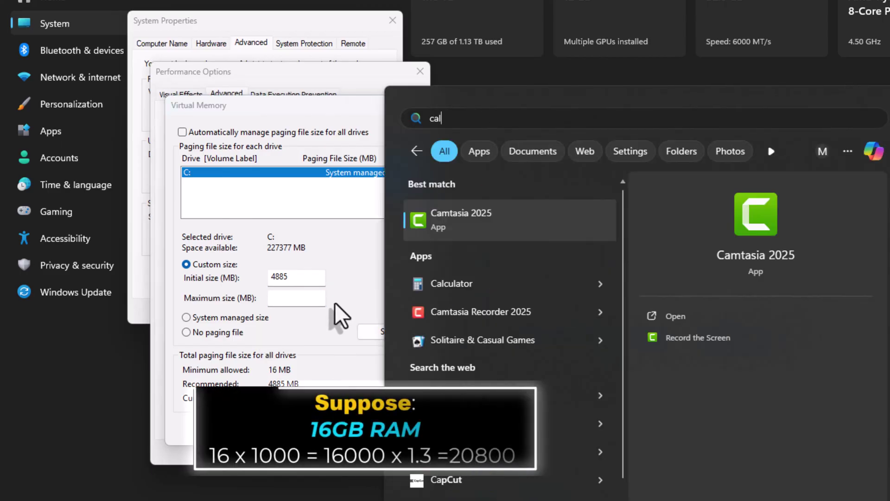
{"action": "key", "text": "Return"}
{"action": "left_click_drag", "start_coordinate": [340, 106], "coordinate": [750, 106]}
Step: Calculate 1600 × 1.3 in Calculator, giving 2,080
{"action": "left_click", "coordinate": [673, 394]}
{"action": "left_click", "coordinate": [762, 362]}
{"action": "left_click", "coordinate": [713, 435]}
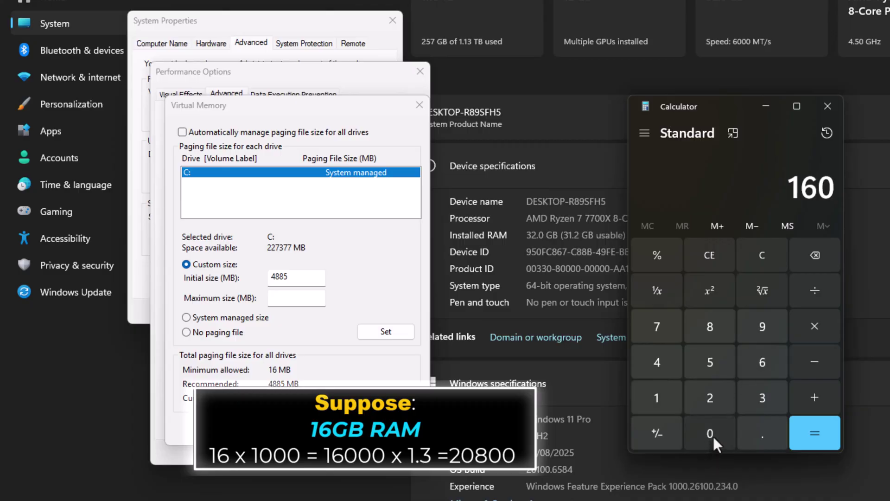
{"action": "left_click", "coordinate": [714, 435]}
{"action": "left_click", "coordinate": [815, 330]}
{"action": "left_click", "coordinate": [657, 397]}
{"action": "left_click", "coordinate": [762, 433]}
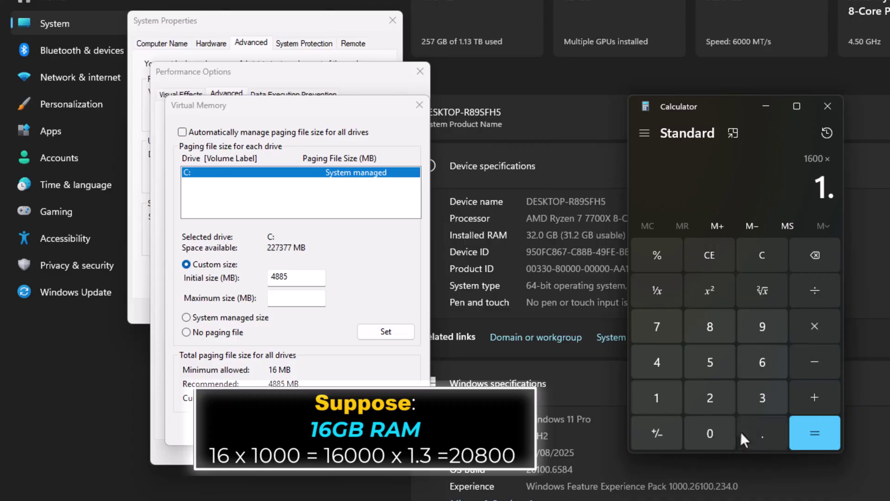
{"action": "left_click", "coordinate": [763, 397]}
{"action": "left_click", "coordinate": [815, 433]}
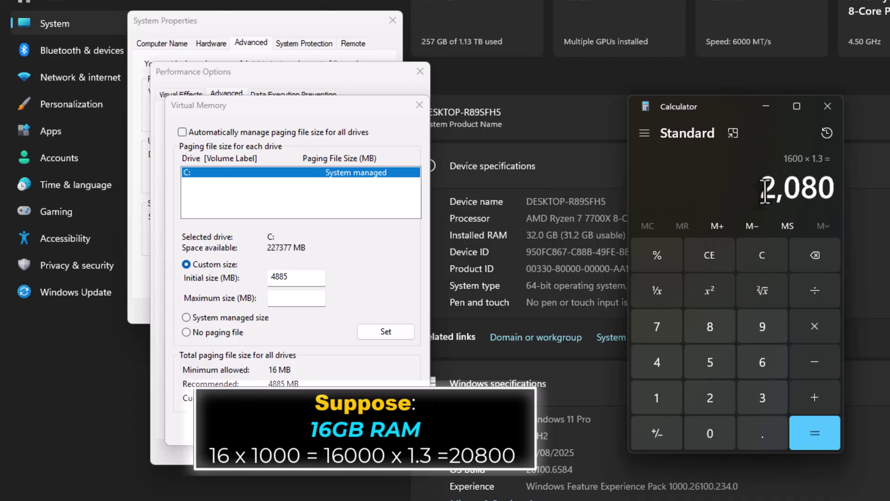
Step: Select the 2,080 result, focus the Maximum size (MB) field, then loot the game crate
{"action": "left_click_drag", "start_coordinate": [765, 189], "coordinate": [848, 193]}
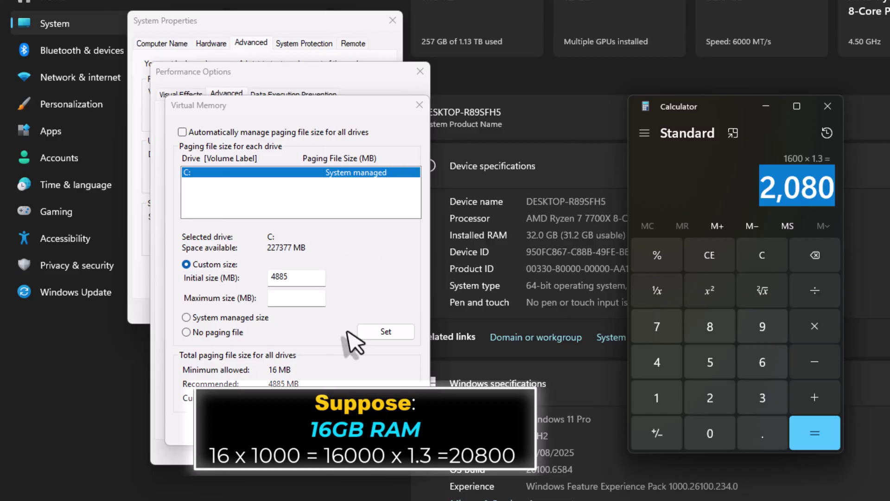
{"action": "left_click", "coordinate": [278, 298]}
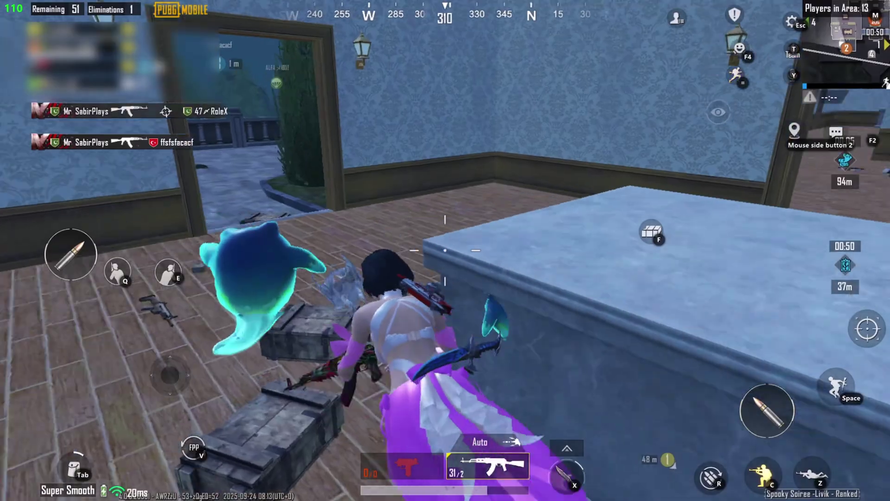
{"action": "key", "text": "f"}
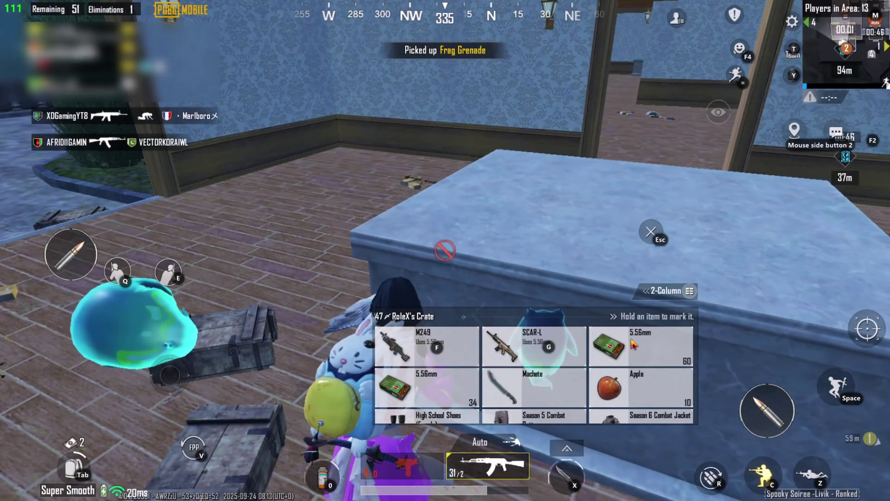
Step: Take both 5.56mm ammo stacks from the crate and run toward the next room
{"action": "left_click", "coordinate": [432, 386]}
{"action": "left_click", "coordinate": [642, 346]}
{"action": "key", "text": "a"}
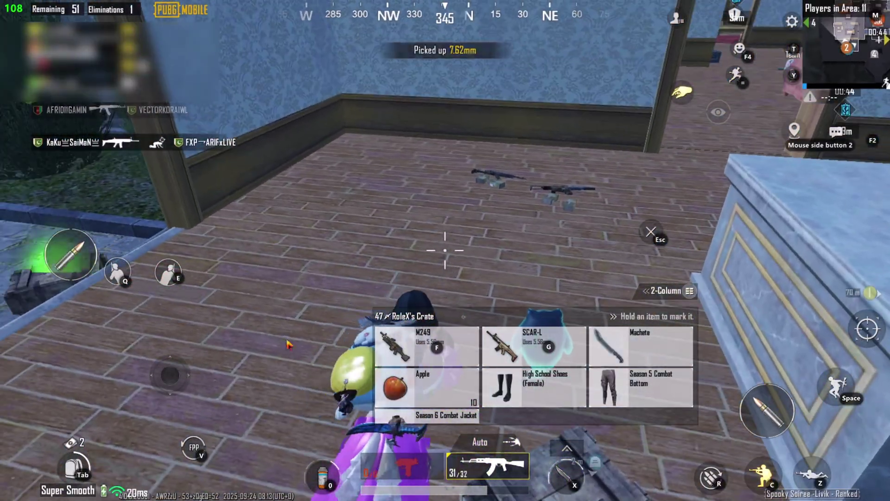
{"action": "scroll", "coordinate": [534, 366], "scroll_direction": "down", "scroll_amount": 3}
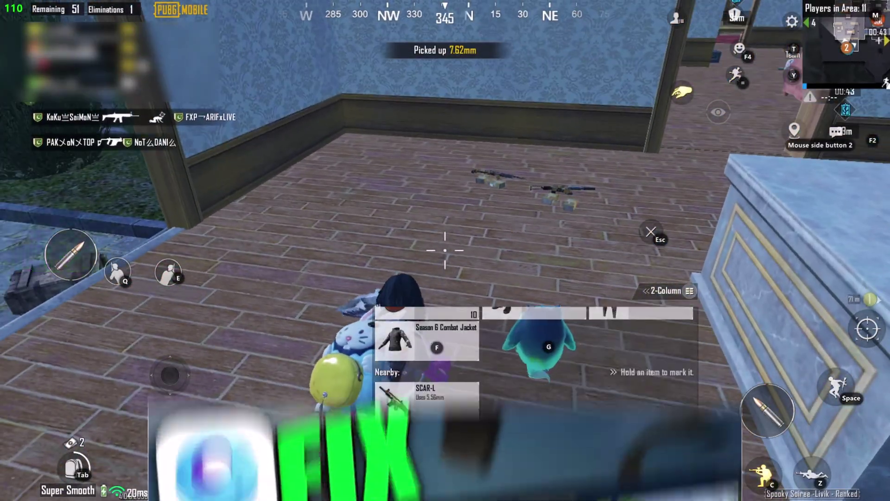
{"action": "key", "text": "w"}
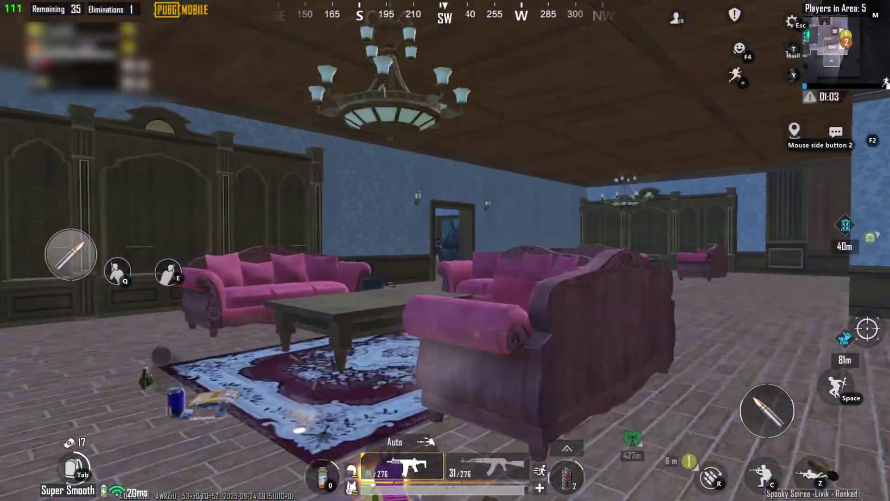
Step: Lean out, aim at and knock the enemy, then grab the nearby Energy Drink
{"action": "key", "text": "e"}
{"action": "right_click", "coordinate": [445, 250]}
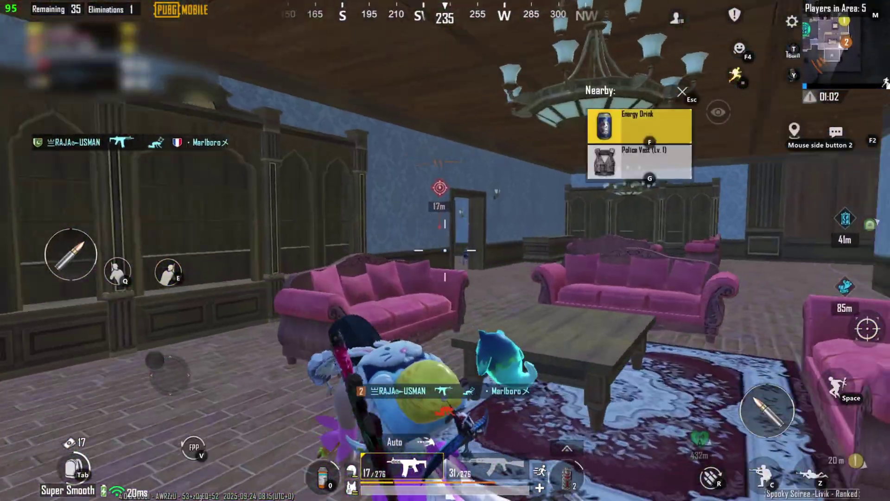
{"action": "key", "text": "c"}
{"action": "key", "text": "f"}
Step: Strafe through the doorway and fire to finish the enemy inside the room
{"action": "key", "text": "w"}
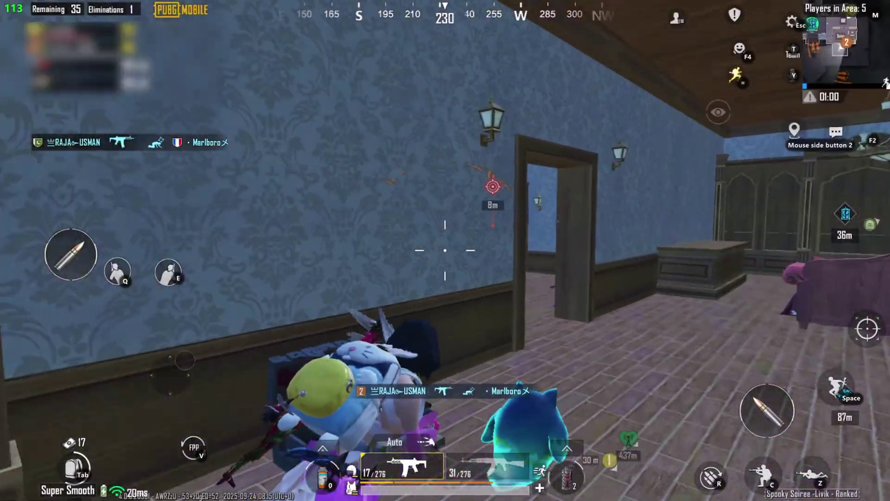
{"action": "key", "text": "d"}
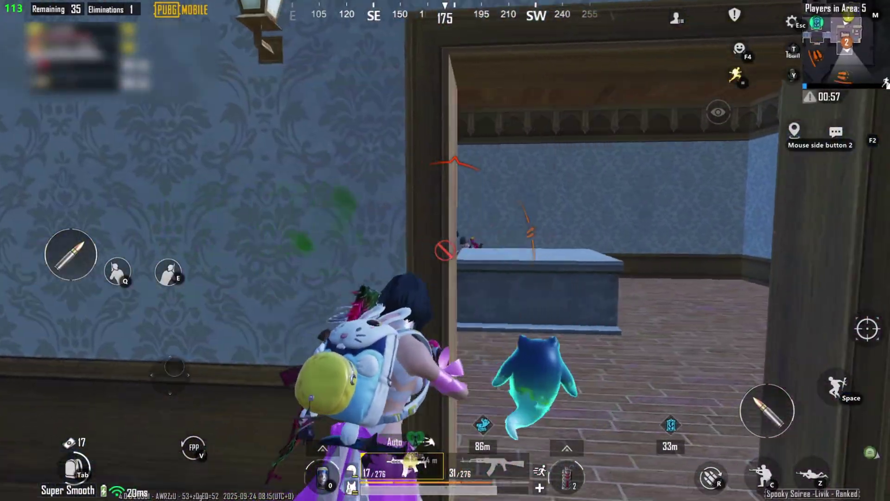
{"action": "key", "text": "d"}
{"action": "left_click", "coordinate": [445, 251]}
{"action": "key", "text": "c"}
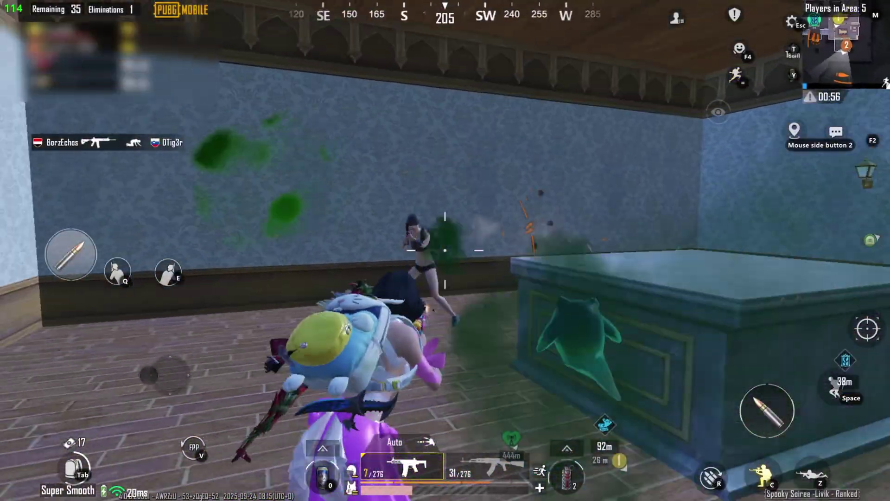
{"action": "key", "text": "a"}
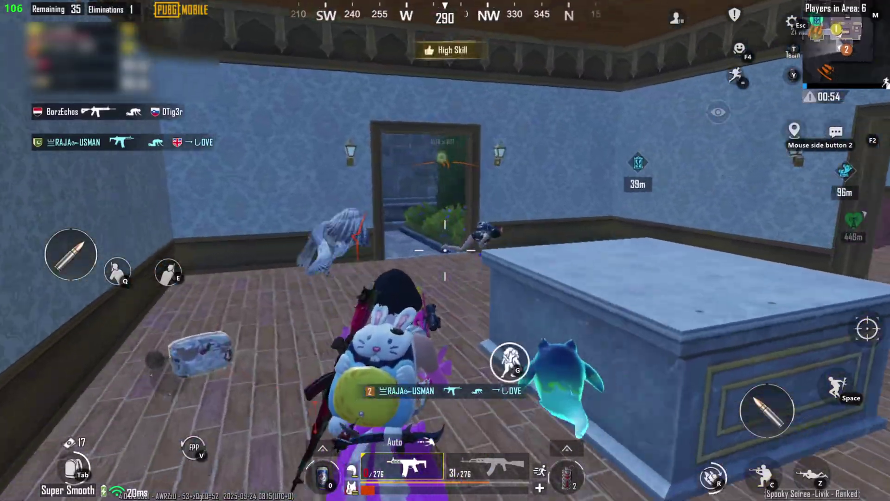
{"action": "key", "text": "a"}
Step: Sweep the room, circle the table and loot the nearby crate
{"action": "key", "text": "w"}
{"action": "key", "text": "d"}
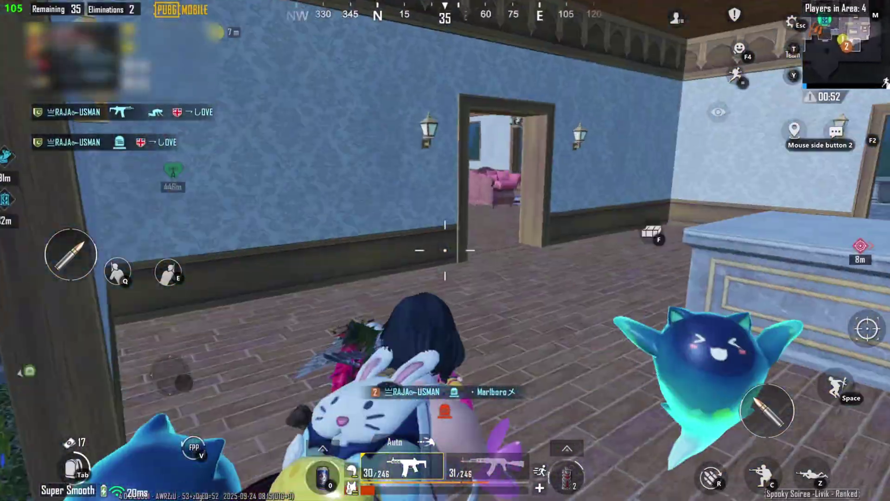
{"action": "key", "text": "w"}
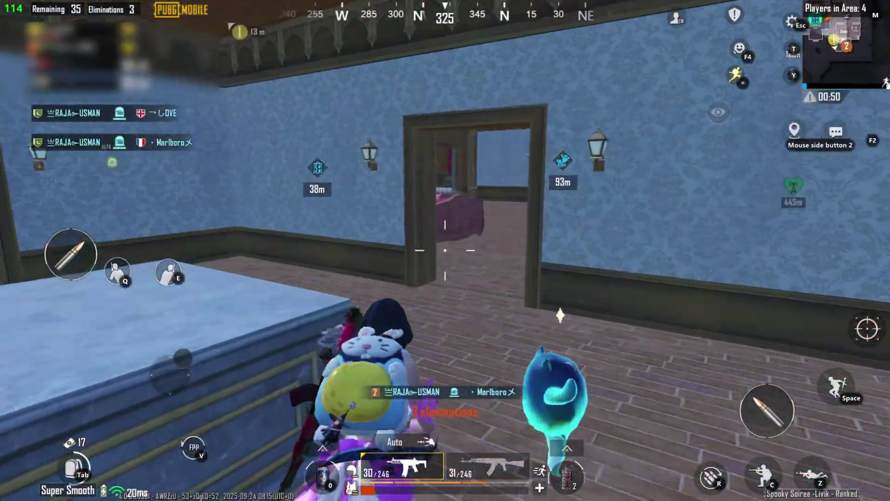
{"action": "key", "text": "a"}
{"action": "key", "text": "f"}
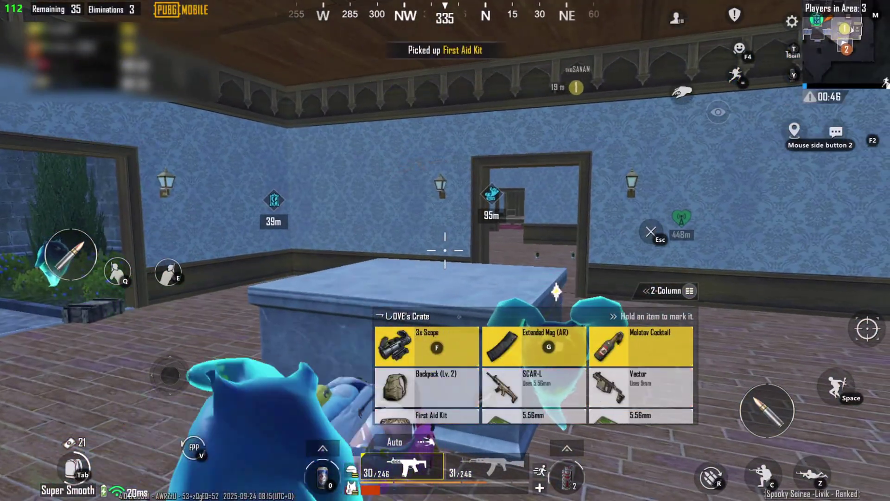
Step: Crouch beside the table, use a healing item and draw the primary rifle
{"action": "key", "text": "w"}
{"action": "key", "text": "c"}
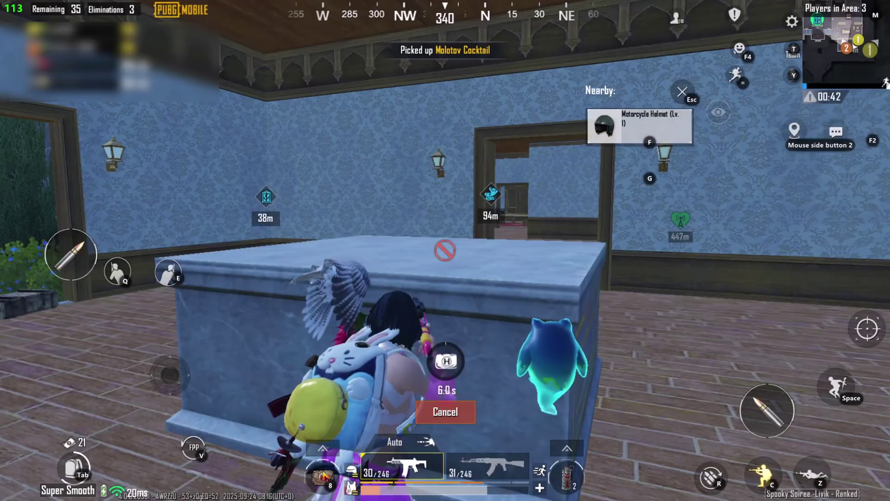
{"action": "key", "text": "w"}
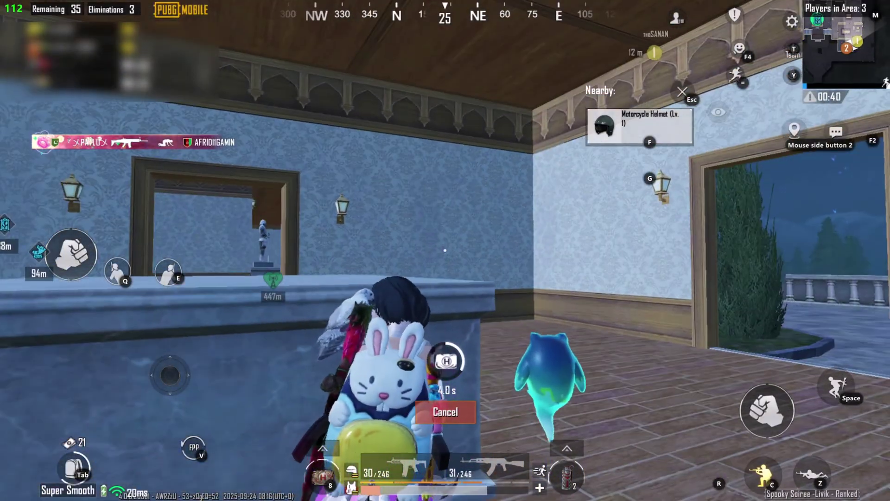
{"action": "key", "text": "w"}
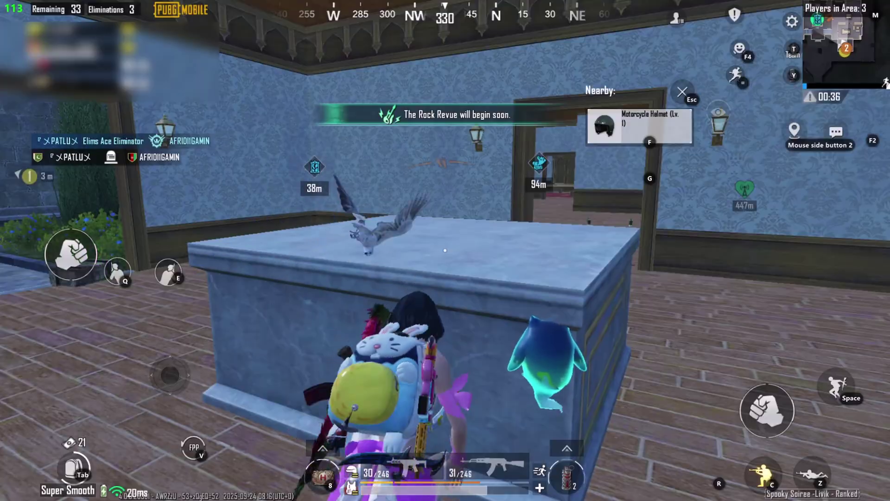
{"action": "key", "text": "1"}
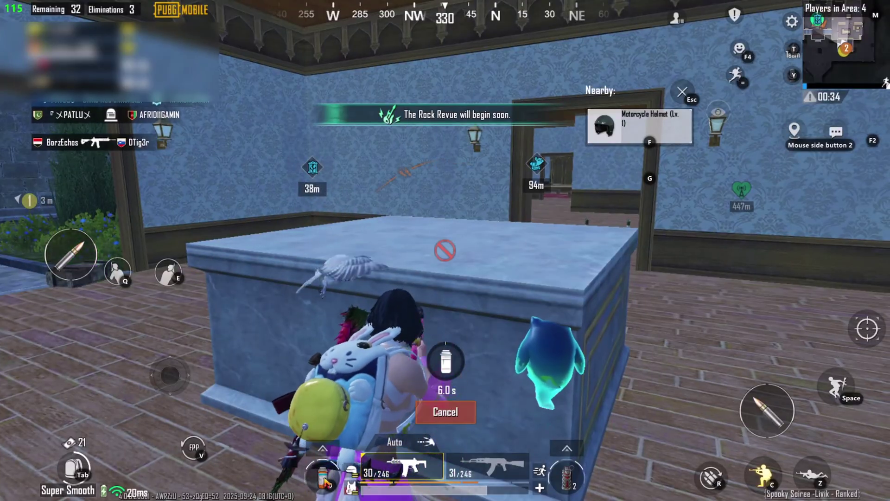
Step: Stand and move away, then crawl toward the counter after being knocked down
{"action": "key", "text": "c"}
{"action": "key", "text": "w"}
{"action": "key", "text": "d"}
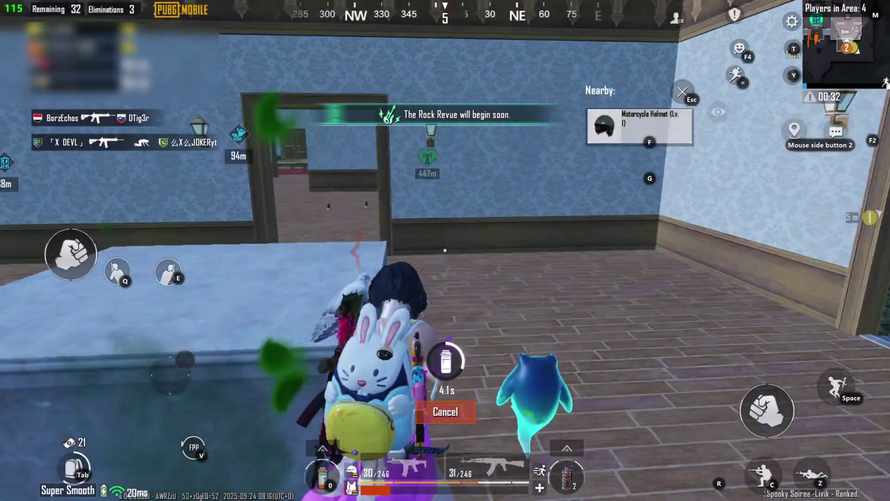
{"action": "key", "text": "a"}
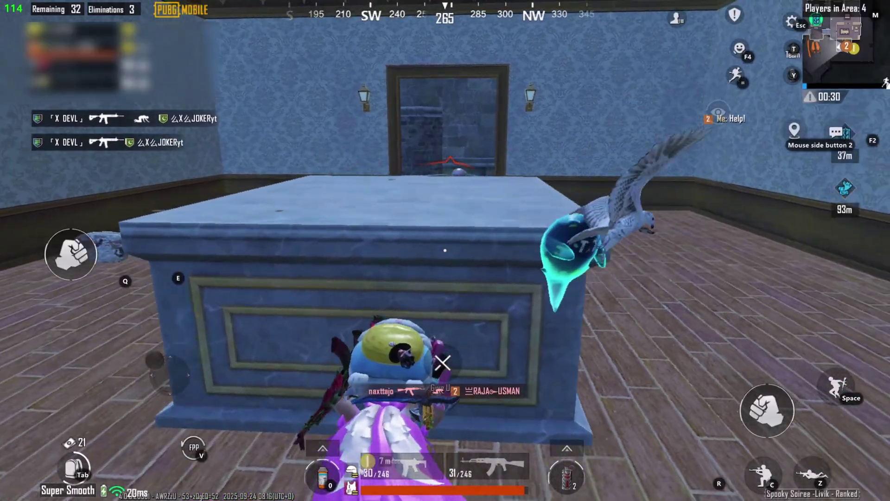
{"action": "key", "text": "w"}
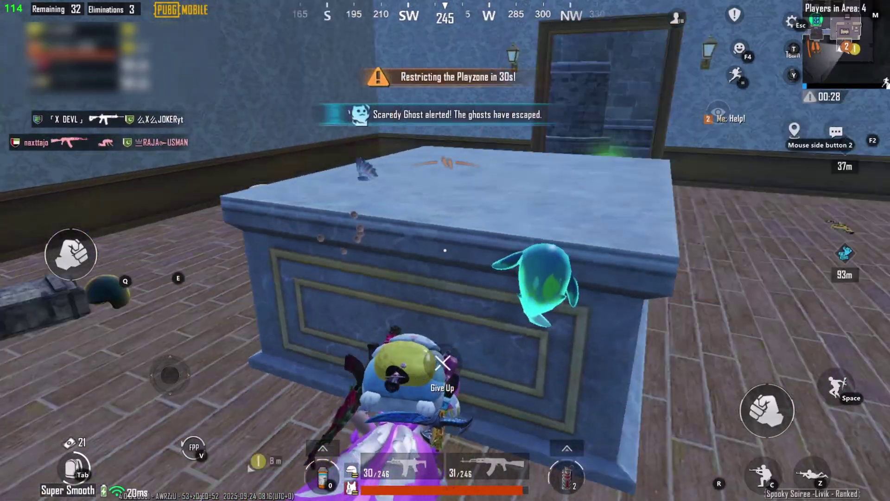